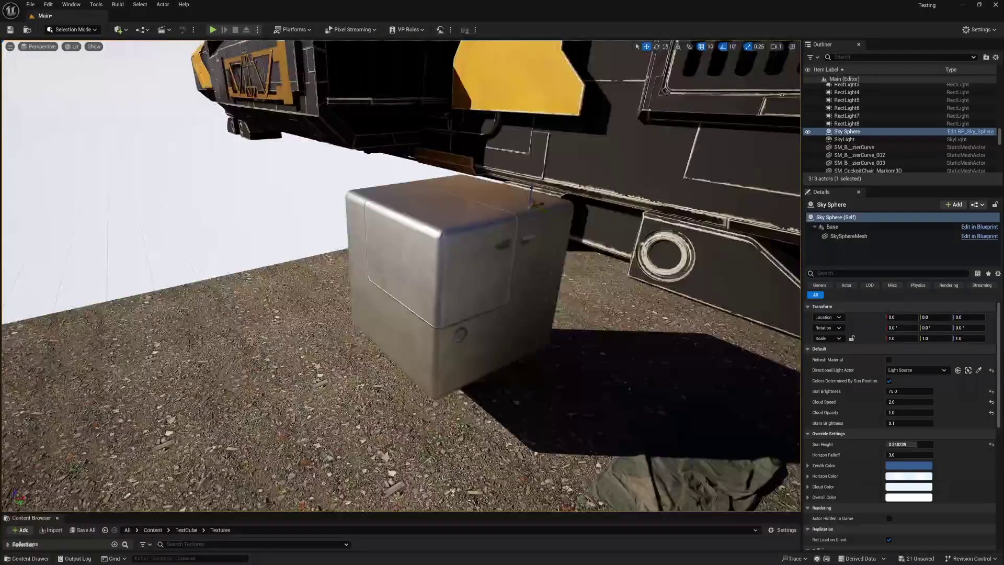
{"action": "left_click_drag", "start_coordinate": [366, 262], "coordinate": [349, 267], "text": "alt"}
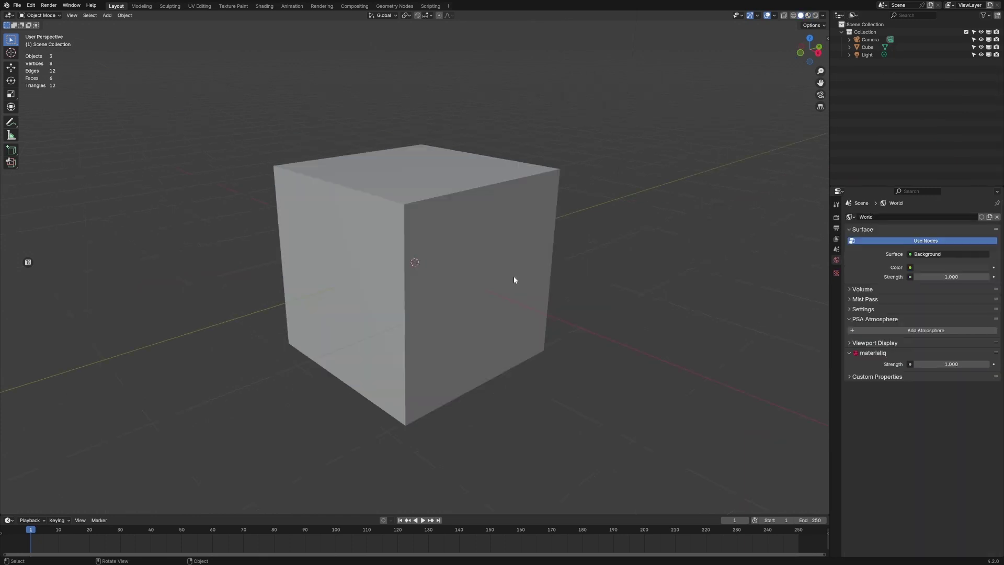
- Bevel all edges of the cube by about 0.08 m with 4 segments and shade it smooth
{"action": "left_click", "coordinate": [514, 280]}
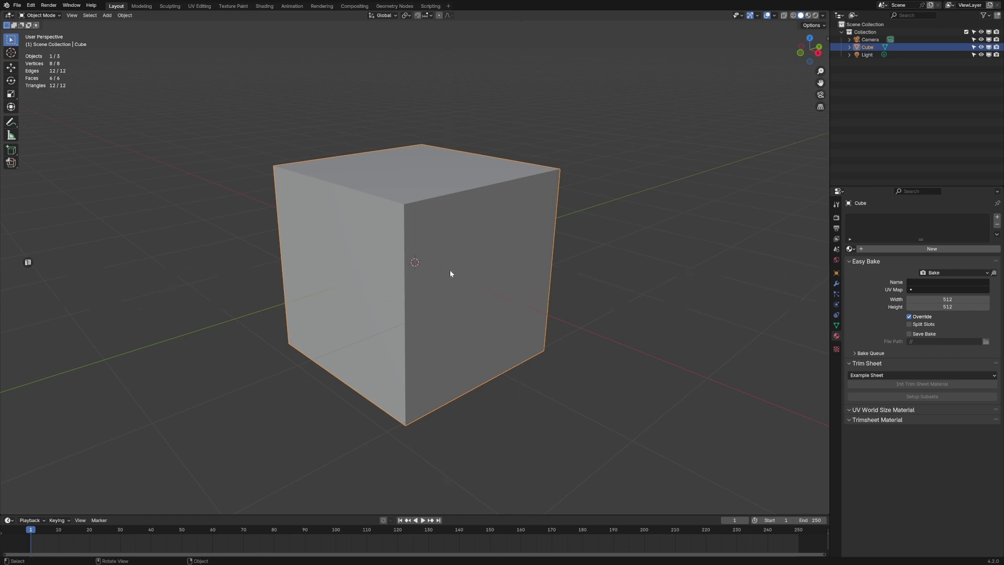
{"action": "key", "text": "Tab"}
{"action": "key", "text": "ctrl+b"}
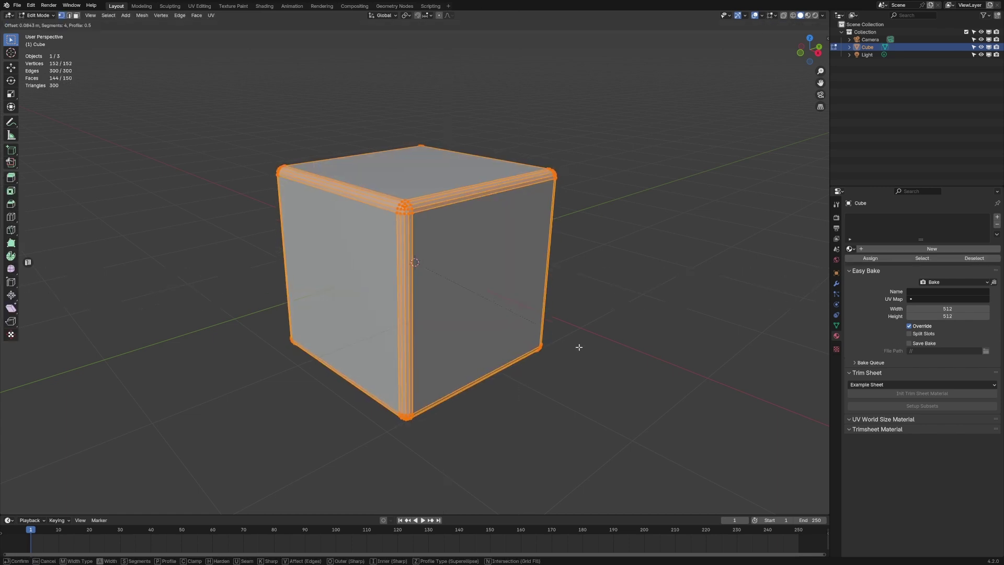
{"action": "left_click", "coordinate": [576, 345]}
{"action": "key", "text": "Tab"}
{"action": "right_click", "coordinate": [482, 296]}
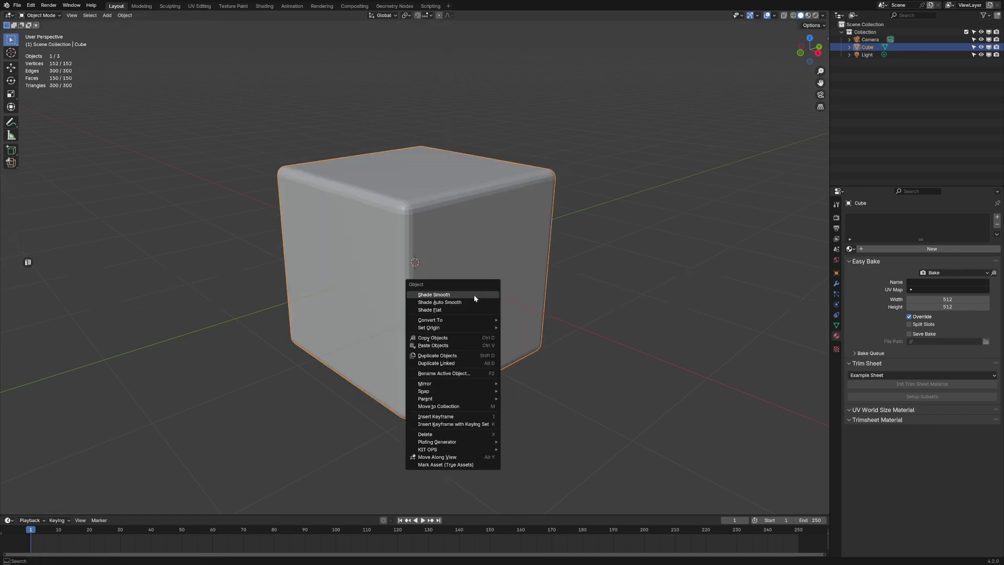
{"action": "left_click", "coordinate": [477, 293]}
- Duplicate the cube so the copy overlaps an upper corner, and use it to slice a panel-line decal into the original
{"action": "key", "text": "shift+d"}
{"action": "left_click", "coordinate": [417, 246]}
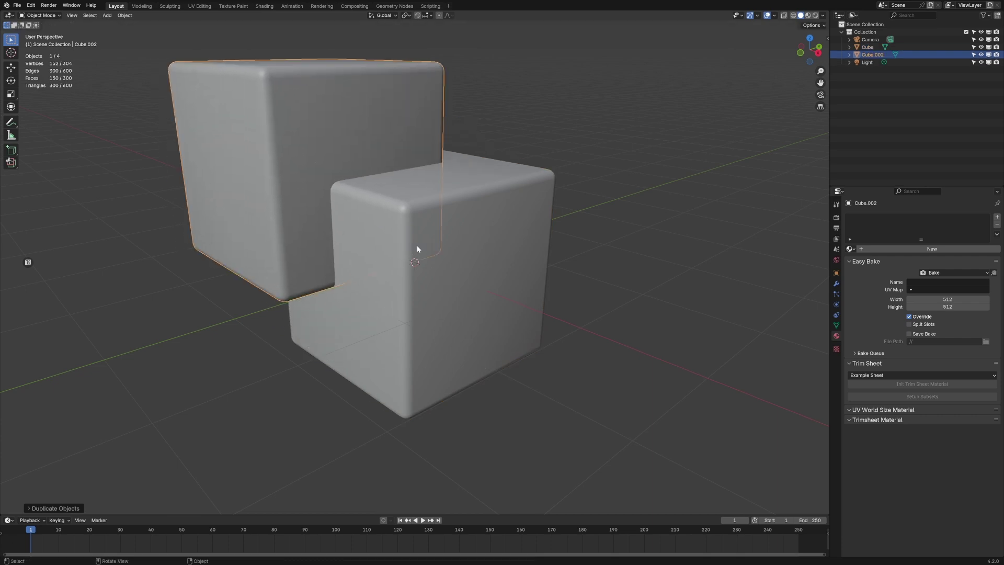
{"action": "left_click", "coordinate": [437, 274], "text": "shift"}
{"action": "key", "text": "d"}
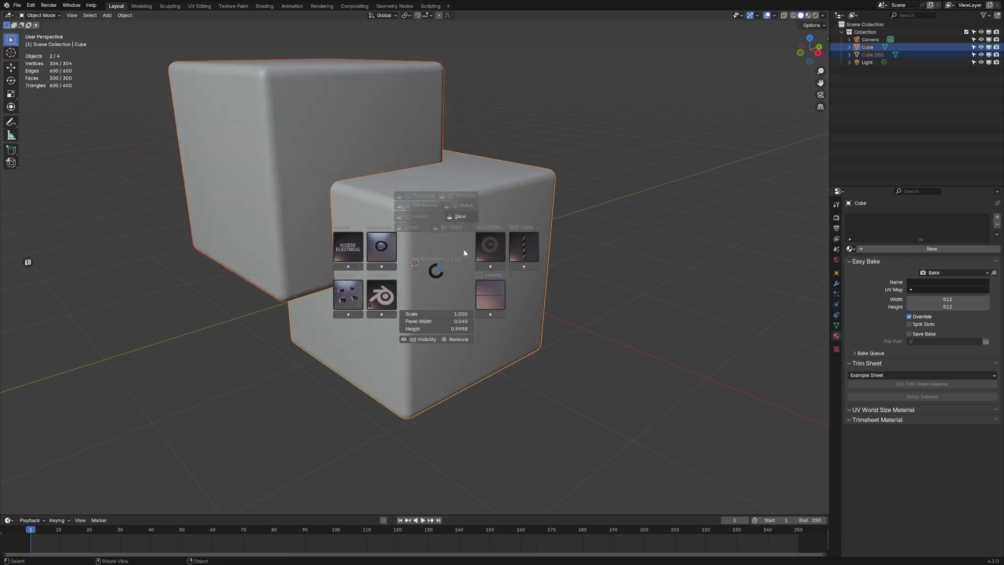
{"action": "left_click", "coordinate": [471, 246]}
- Insert the SideBolt decal and place it on the cube's front face beside the vertical panel line
{"action": "middle_click_drag", "start_coordinate": [428, 254], "coordinate": [460, 251]}
{"action": "key", "text": "d"}
{"action": "left_click", "coordinate": [406, 247]}
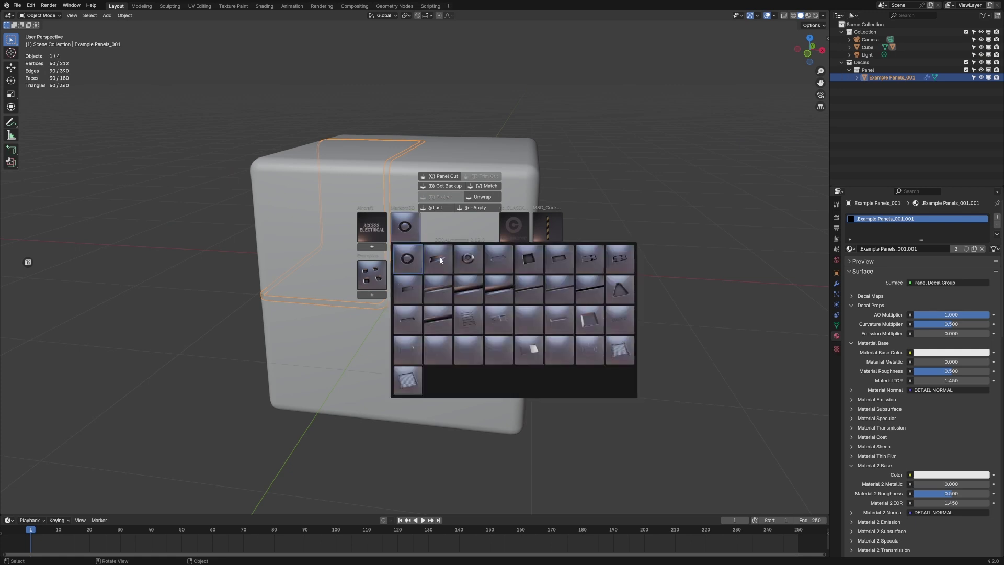
{"action": "left_click", "coordinate": [441, 259]}
{"action": "key", "text": "g"}
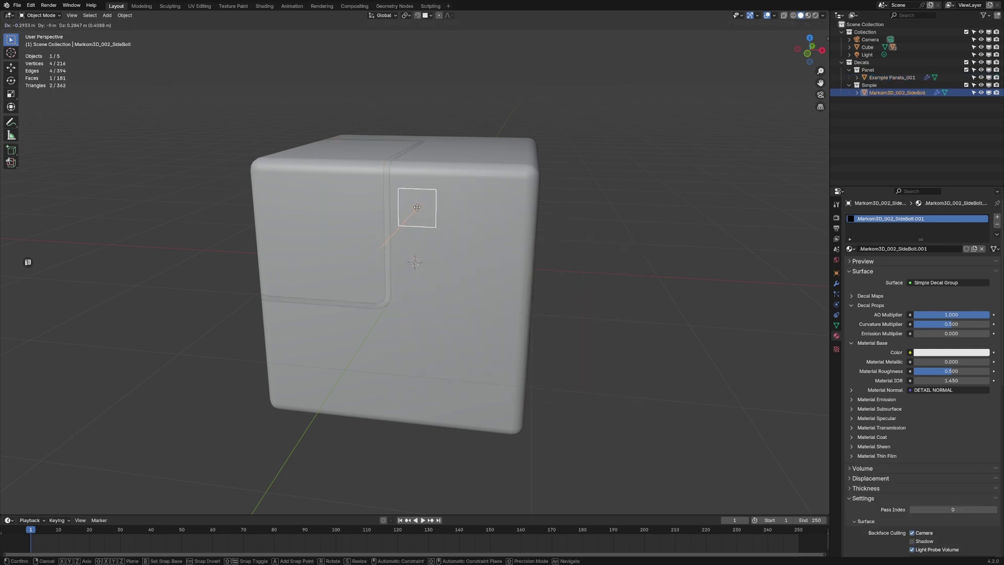
{"action": "left_click", "coordinate": [408, 208]}
- Show the scene in material preview and duplicate the SideBolt decal, rotated to face the original across the panel line
{"action": "key", "text": "z"}
{"action": "mouse_move", "coordinate": [497, 181]}
{"action": "middle_mouse_down"}
{"action": "mouse_move", "coordinate": [528, 181]}
{"action": "mouse_move", "coordinate": [510, 201]}
{"action": "middle_mouse_up"}
{"action": "scroll", "coordinate": [496, 220], "scroll_direction": "up", "scroll_amount": 1}
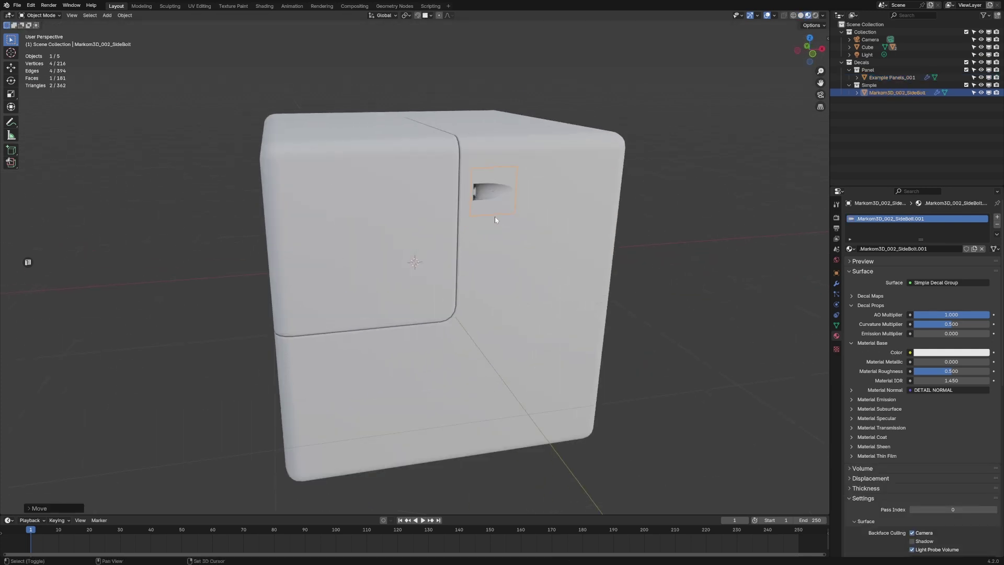
{"action": "key", "text": "shift+d"}
{"action": "key", "text": "z"}
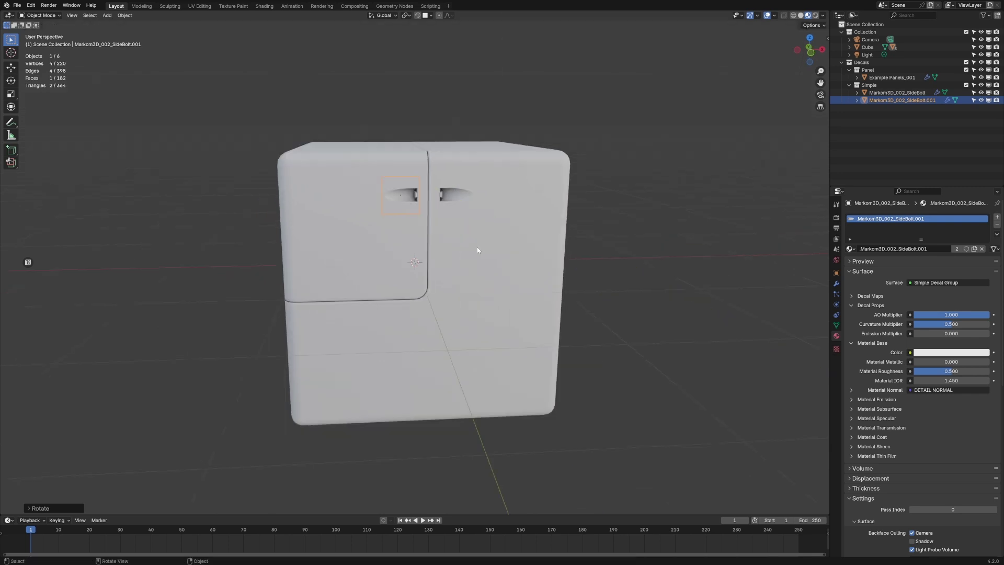
- Insert the M3D_Slots_02 decal, enlarge it and place it on the front face below the original SideBolt decal
{"action": "key", "text": "d"}
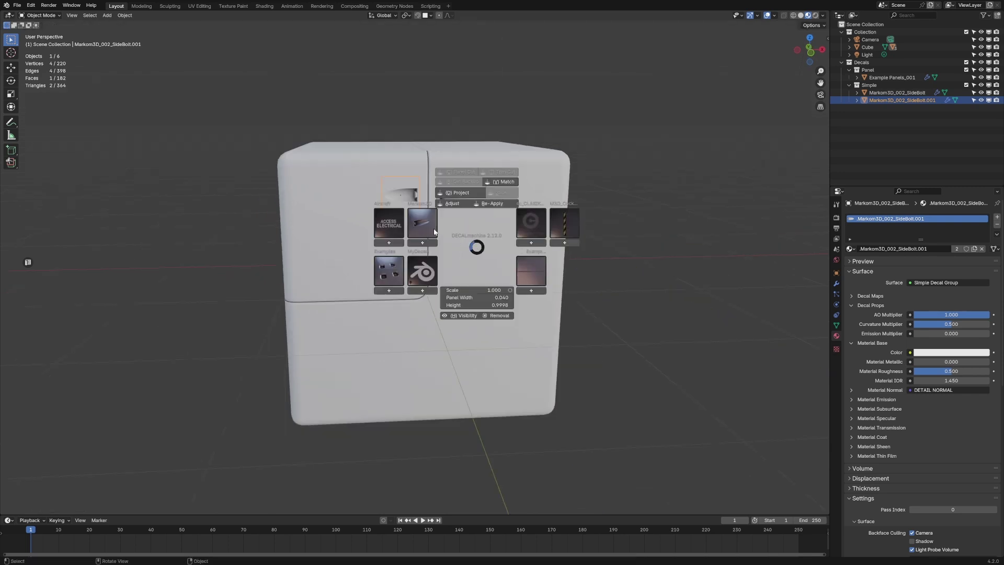
{"action": "left_click", "coordinate": [431, 230]}
{"action": "left_click", "coordinate": [487, 313]}
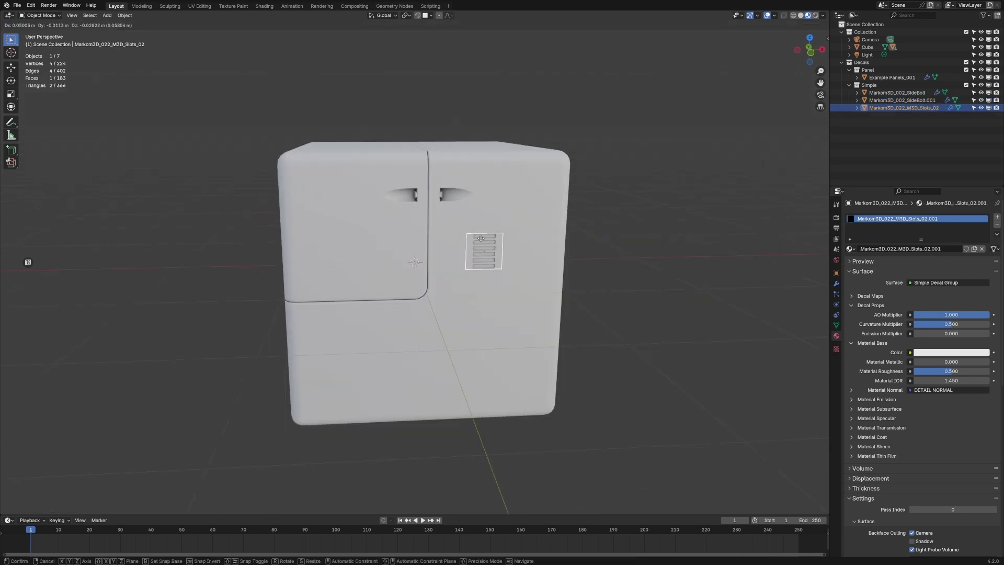
{"action": "left_click", "coordinate": [486, 269]}
{"action": "key", "text": "s"}
{"action": "left_click", "coordinate": [584, 329]}
{"action": "key", "text": "g"}
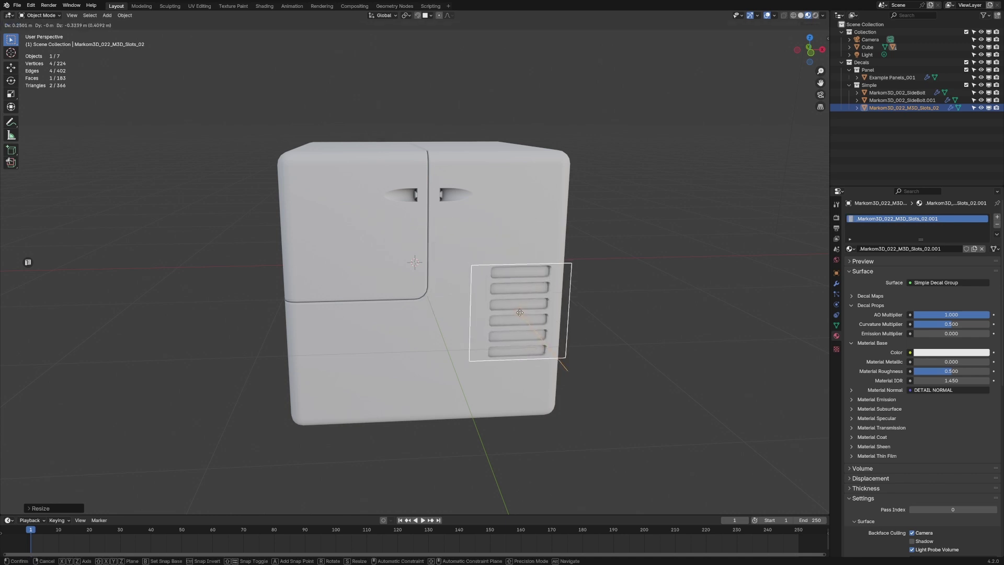
{"action": "left_click", "coordinate": [496, 306]}
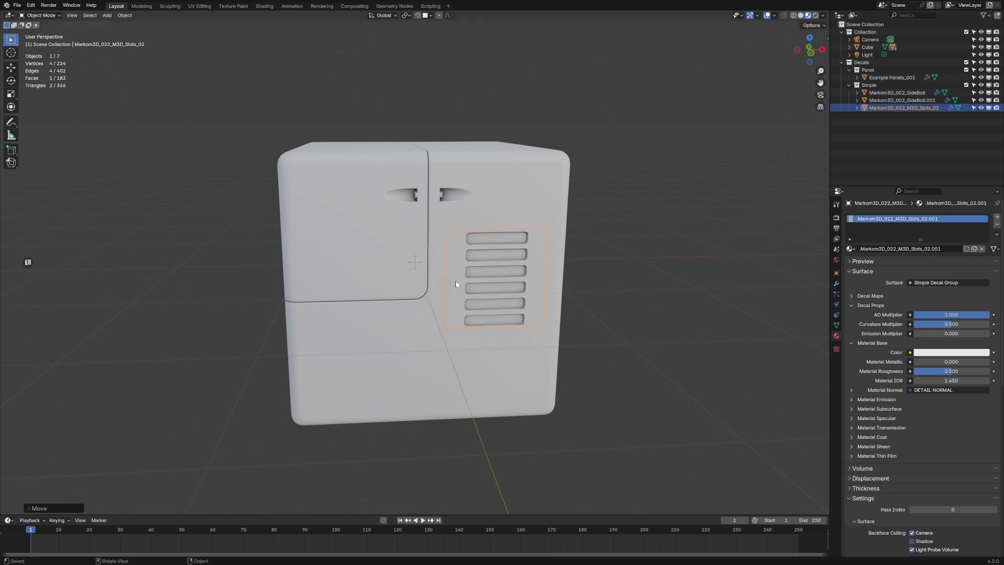
- Insert the Bolt2 decal and place it on the front face beneath the sliced panel
{"action": "left_click", "coordinate": [355, 236]}
{"action": "key", "text": "d"}
{"action": "left_click", "coordinate": [301, 211]}
{"action": "left_click", "coordinate": [369, 242]}
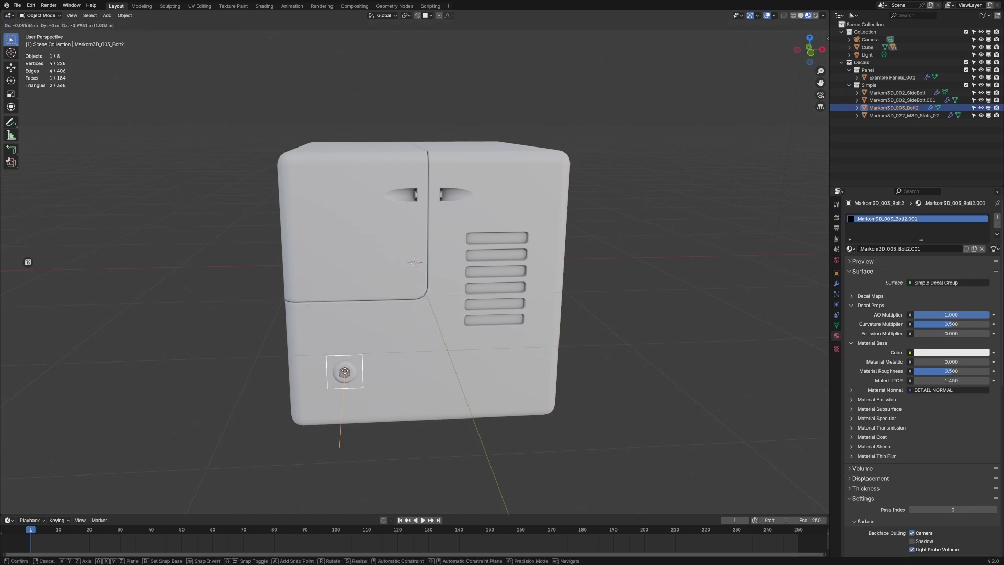
{"action": "left_click", "coordinate": [331, 325]}
{"action": "middle_click_drag", "start_coordinate": [476, 331], "coordinate": [491, 293]}
{"action": "left_click", "coordinate": [513, 367]}
{"action": "left_click", "coordinate": [550, 289]}
- Select all objects and apply the available decal atlases to them with DECALmachine's Decal Export tools
{"action": "key", "text": "a"}
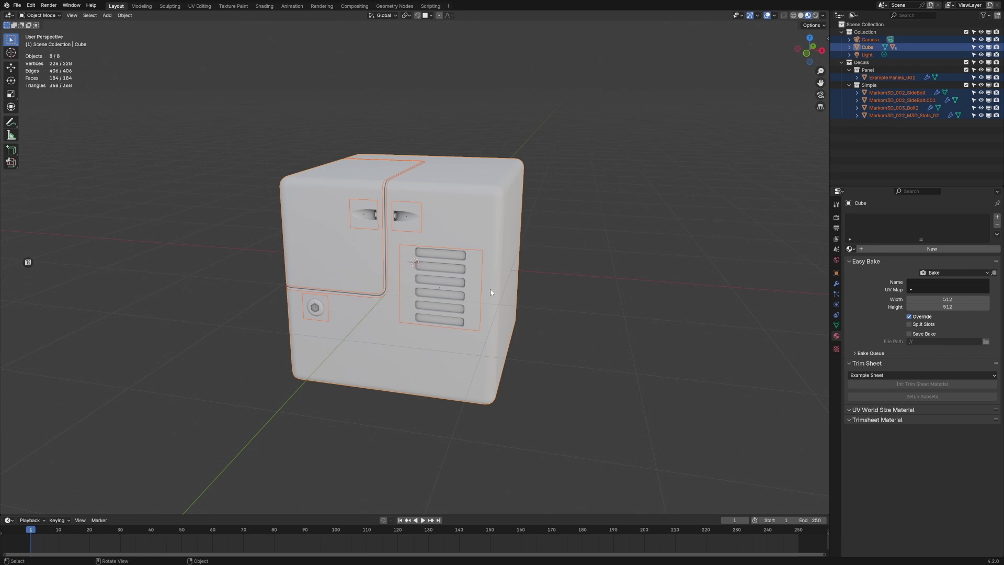
{"action": "key", "text": "n"}
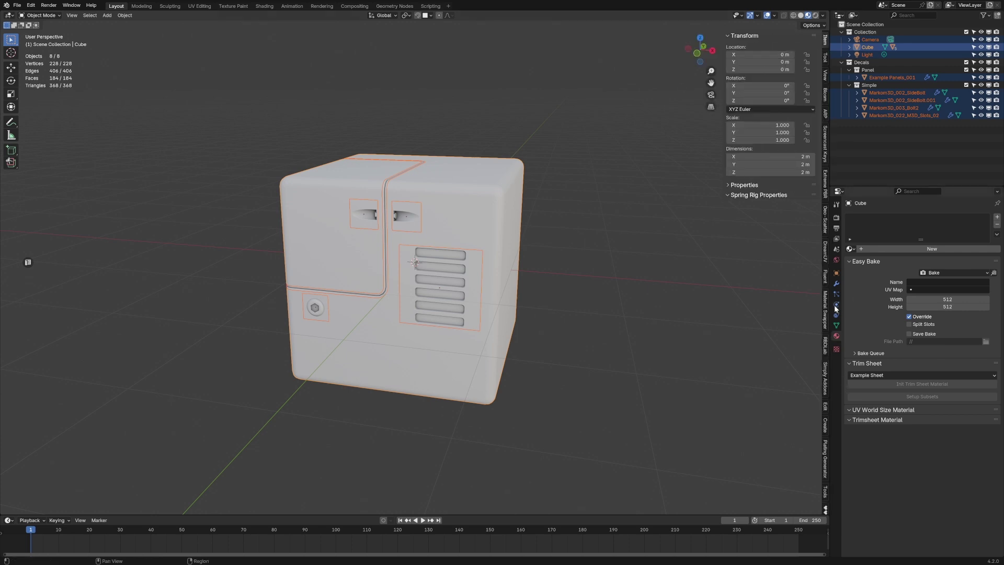
{"action": "scroll", "coordinate": [826, 458], "scroll_direction": "down", "scroll_amount": 8}
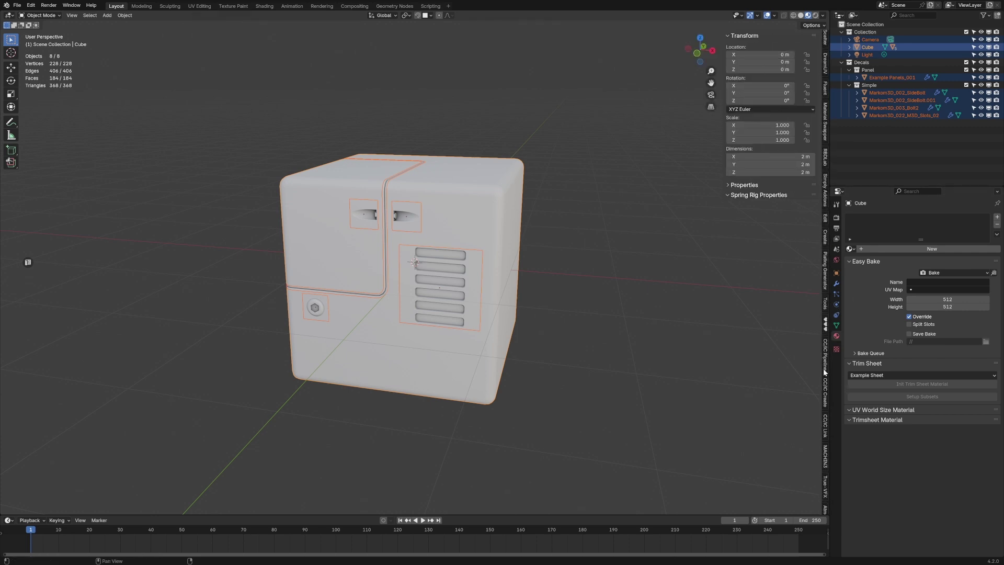
{"action": "scroll", "coordinate": [827, 178], "scroll_direction": "down", "scroll_amount": 6}
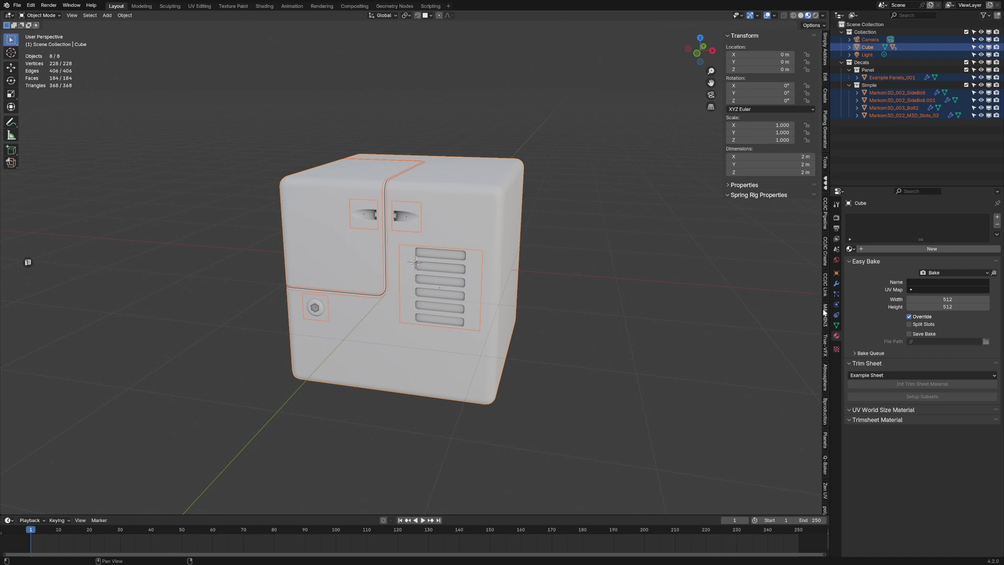
{"action": "left_click", "coordinate": [825, 313]}
{"action": "left_click", "coordinate": [749, 35]}
{"action": "left_click", "coordinate": [743, 36]}
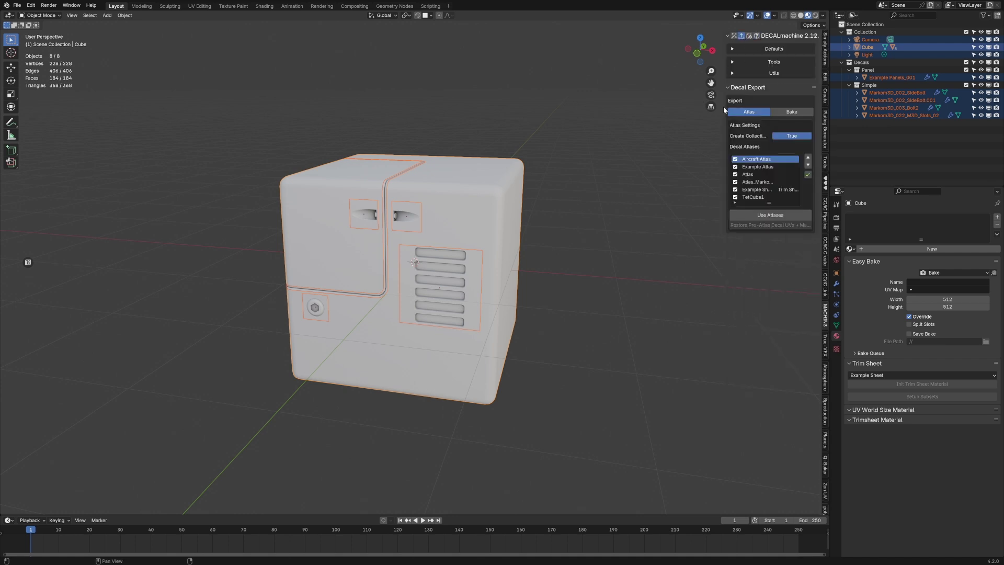
{"action": "left_click_drag", "start_coordinate": [725, 109], "coordinate": [579, 110]}
{"action": "left_click", "coordinate": [701, 215]}
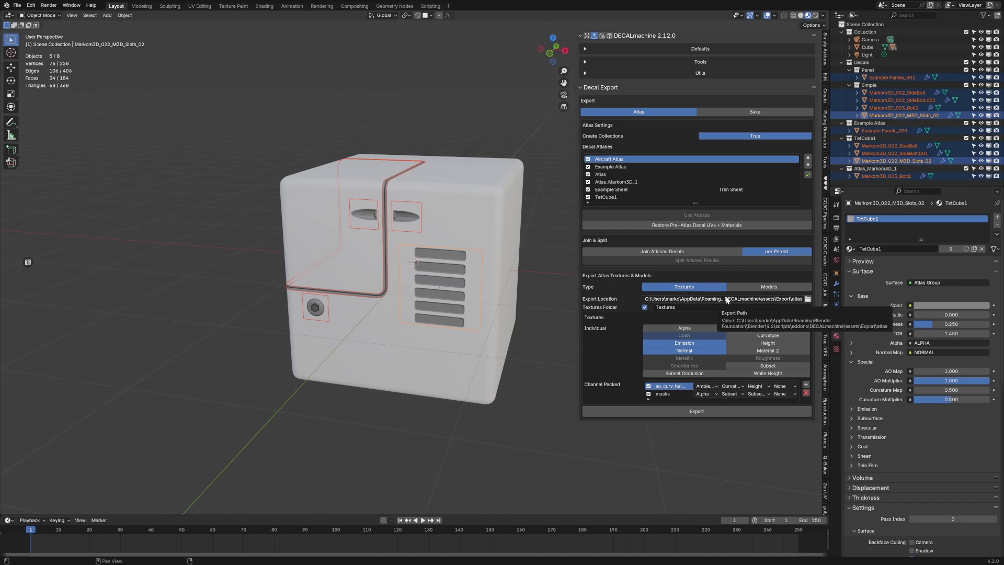
- Look up the atlas export location and open that folder in File Explorer, moved clear of the viewport
{"action": "left_click", "coordinate": [808, 299]}
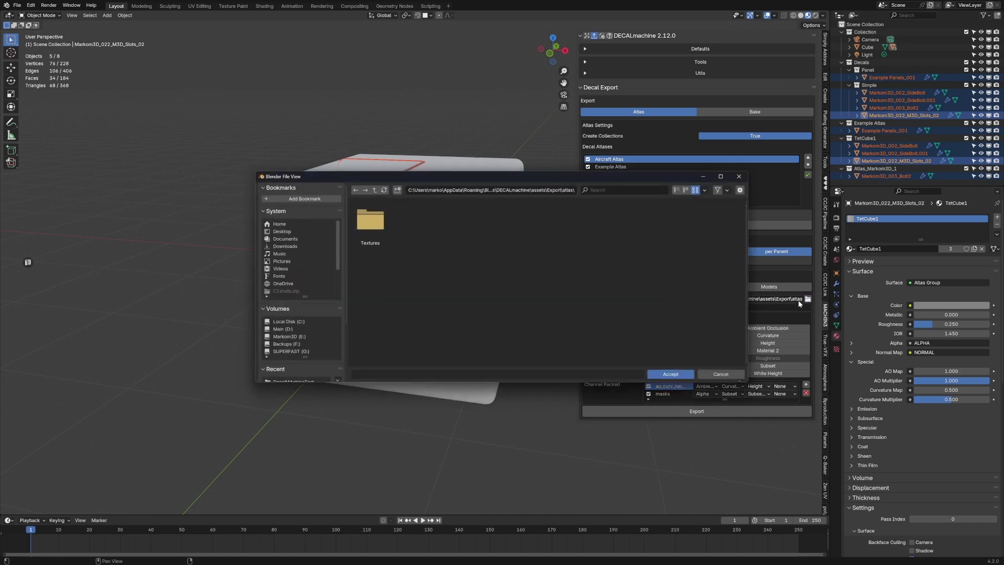
{"action": "left_click", "coordinate": [518, 190]}
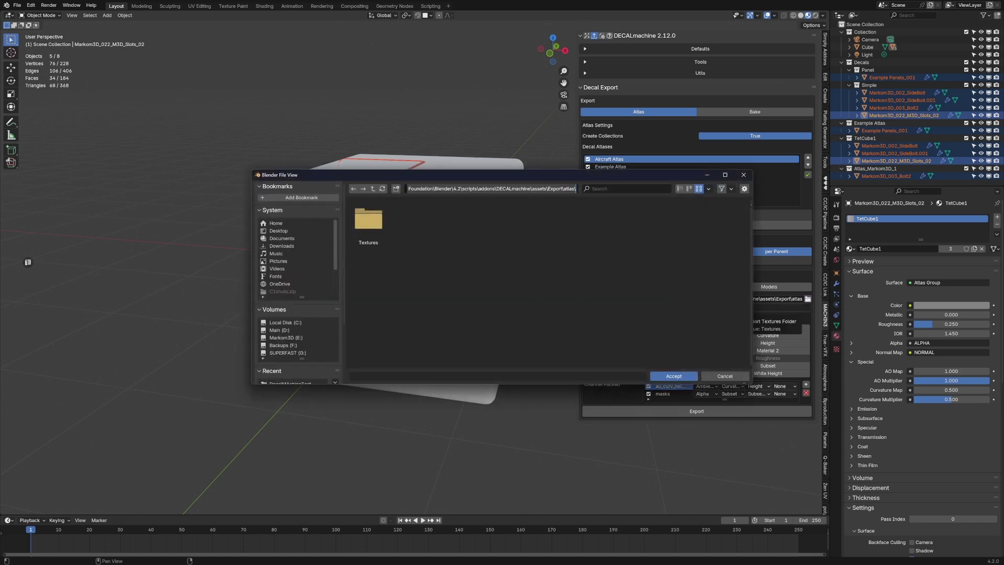
{"action": "left_click", "coordinate": [733, 377]}
{"action": "left_click", "coordinate": [733, 377]}
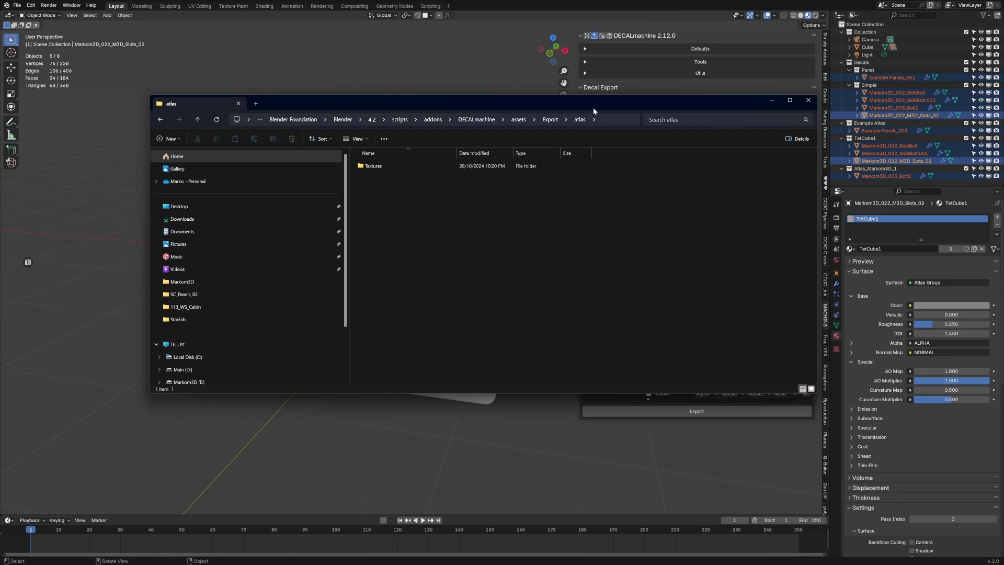
{"action": "left_click_drag", "start_coordinate": [600, 106], "coordinate": [0, 87]}
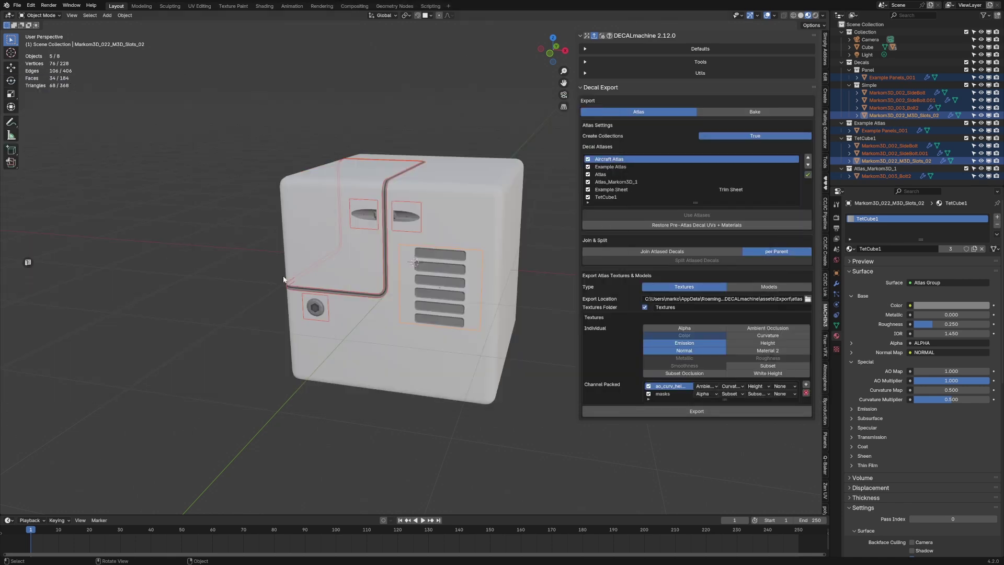
- Enable Alpha and Ambient Occlusion as individual atlas textures and export the textures
{"action": "left_click", "coordinate": [696, 328]}
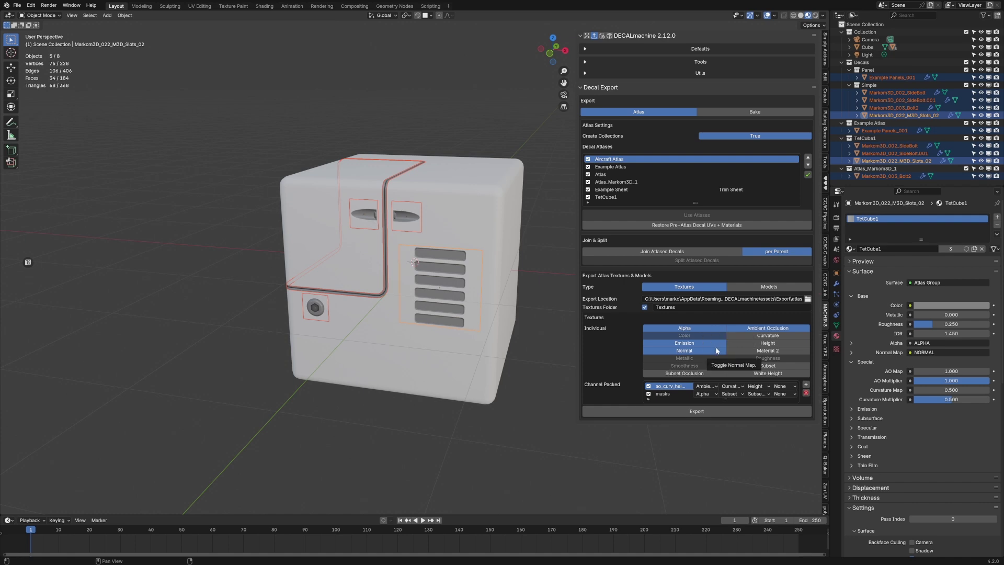
{"action": "left_click", "coordinate": [715, 414]}
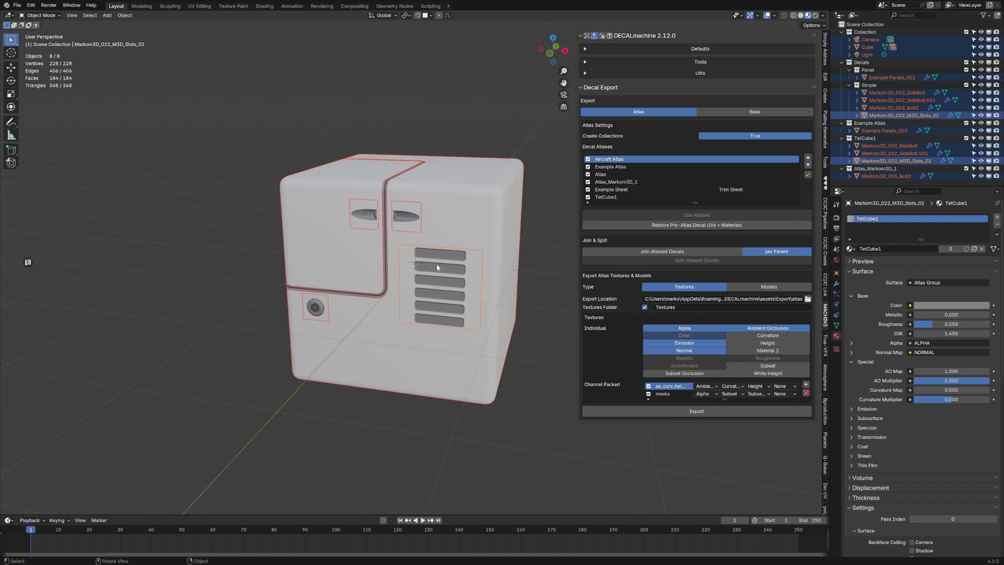
- Export the selected objects as DecalNumber2.fbx to the DecalMAchineTest folder, limiting the FBX export to selected objects
{"action": "left_click", "coordinate": [19, 6]}
{"action": "mouse_move", "coordinate": [31, 120]}
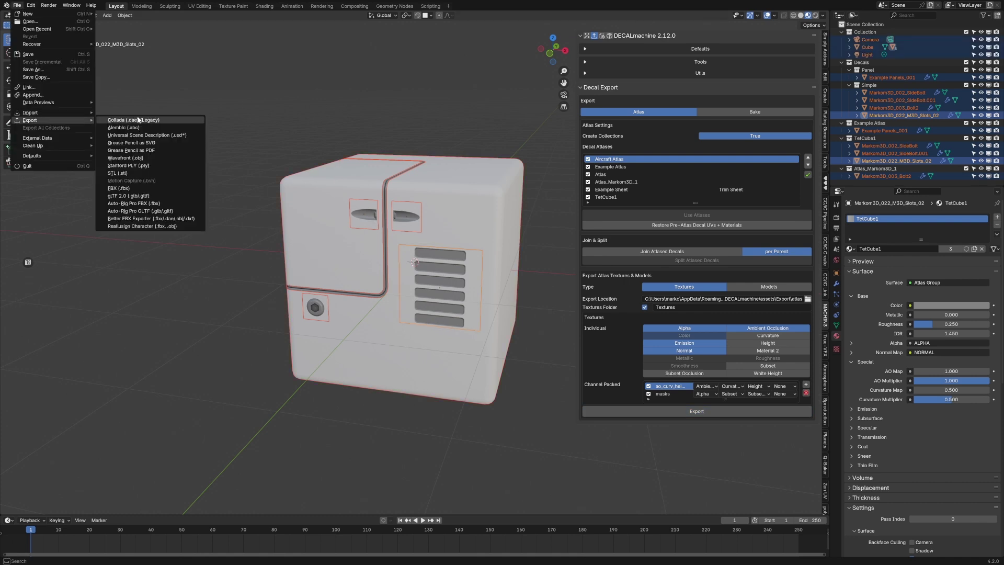
{"action": "left_click", "coordinate": [146, 189]}
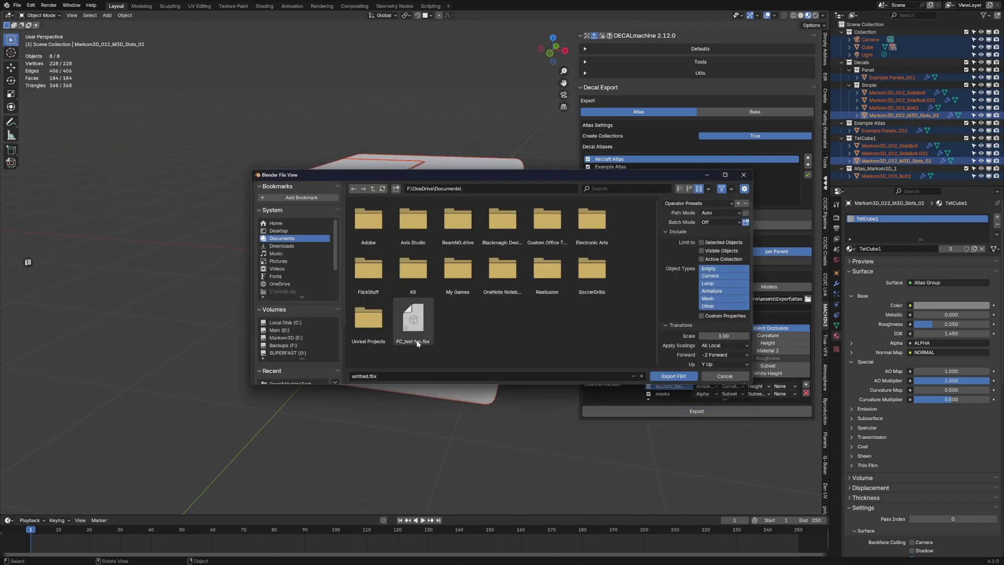
{"action": "scroll", "coordinate": [299, 325], "scroll_direction": "down", "scroll_amount": 2}
{"action": "left_click", "coordinate": [299, 324]}
{"action": "left_click", "coordinate": [368, 376]}
{"action": "type", "text": "DecalM"}
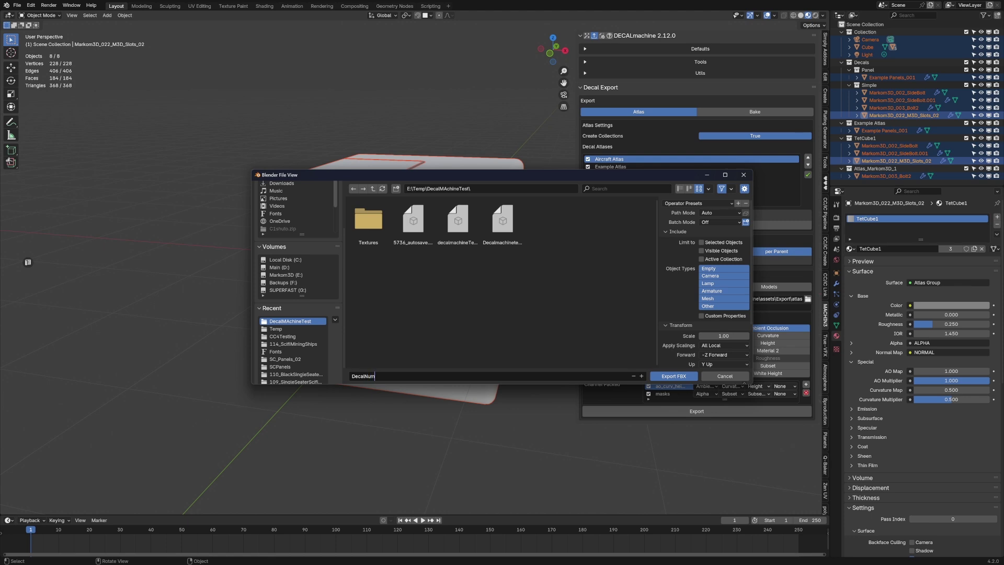
{"action": "type", "text": "umber2"}
{"action": "key", "text": "Return"}
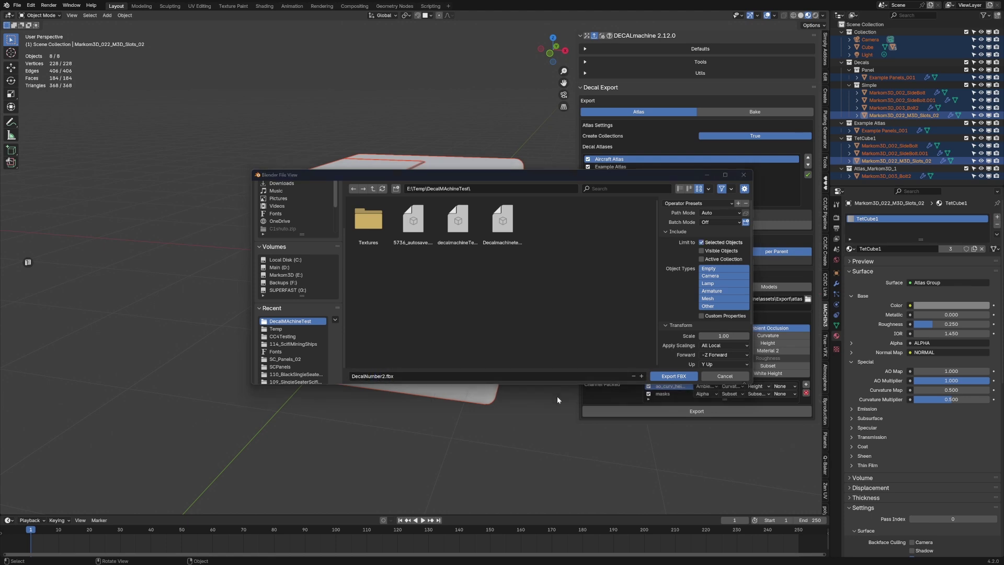
{"action": "left_click", "coordinate": [674, 376]}
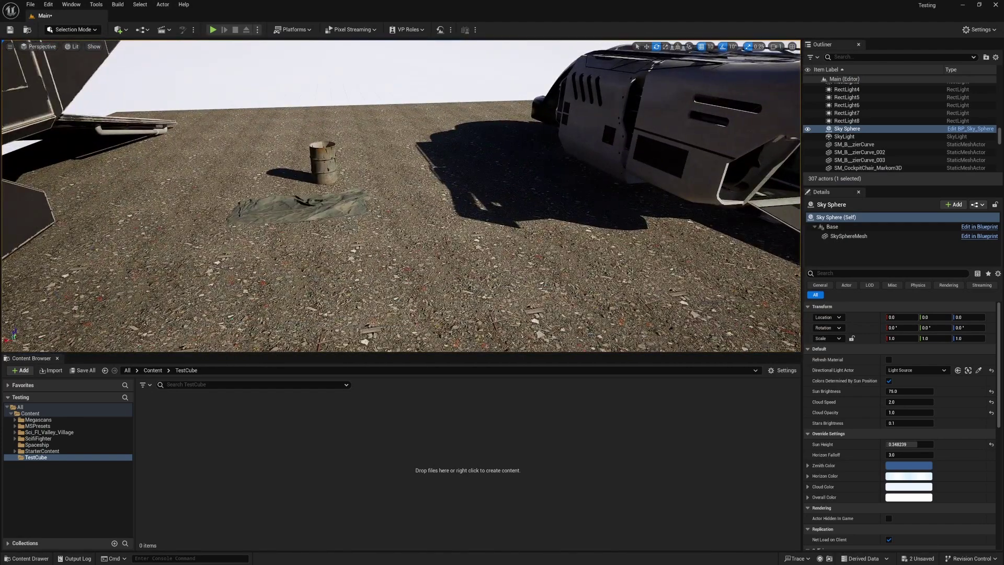
- Switch to Unreal Editor and import the exported atlas Textures folder into the TestCube content folder
{"action": "key", "text": "alt+Tab"}
{"action": "double_click", "coordinate": [306, 112]}
{"action": "double_click", "coordinate": [306, 111]}
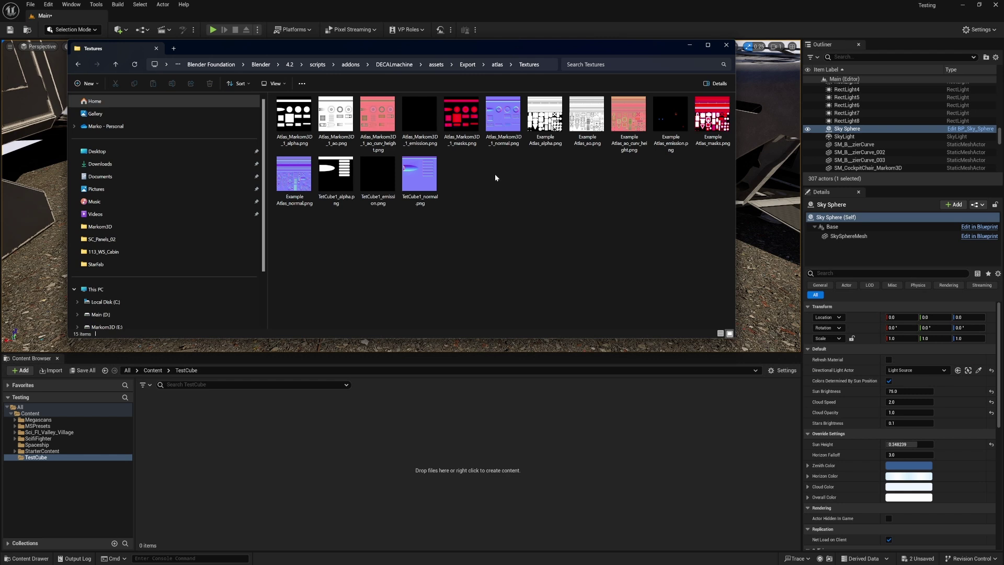
{"action": "key", "text": "alt+Left"}
{"action": "left_click_drag", "start_coordinate": [289, 111], "coordinate": [341, 444]}
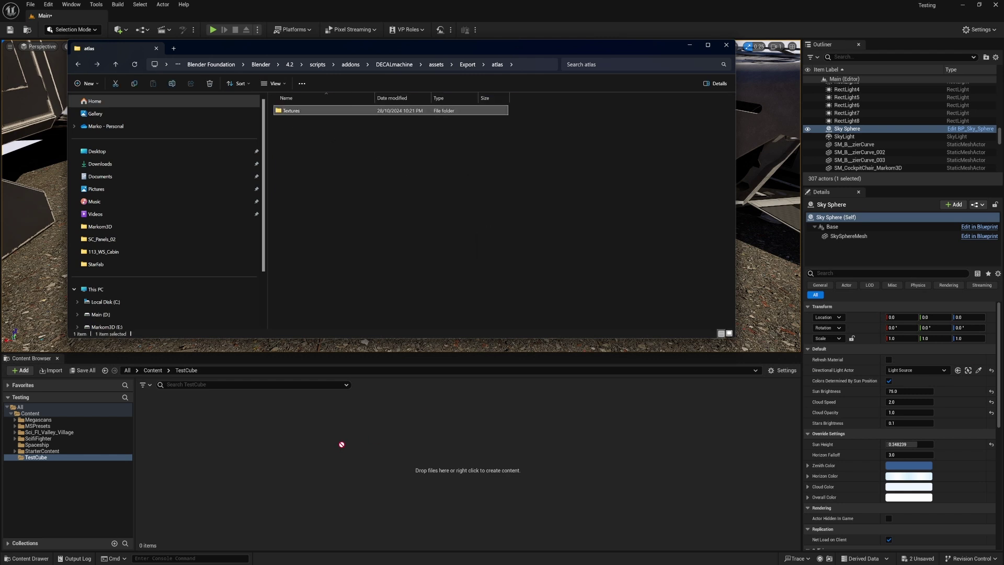
{"action": "left_click_drag", "start_coordinate": [196, 422], "coordinate": [197, 422]}
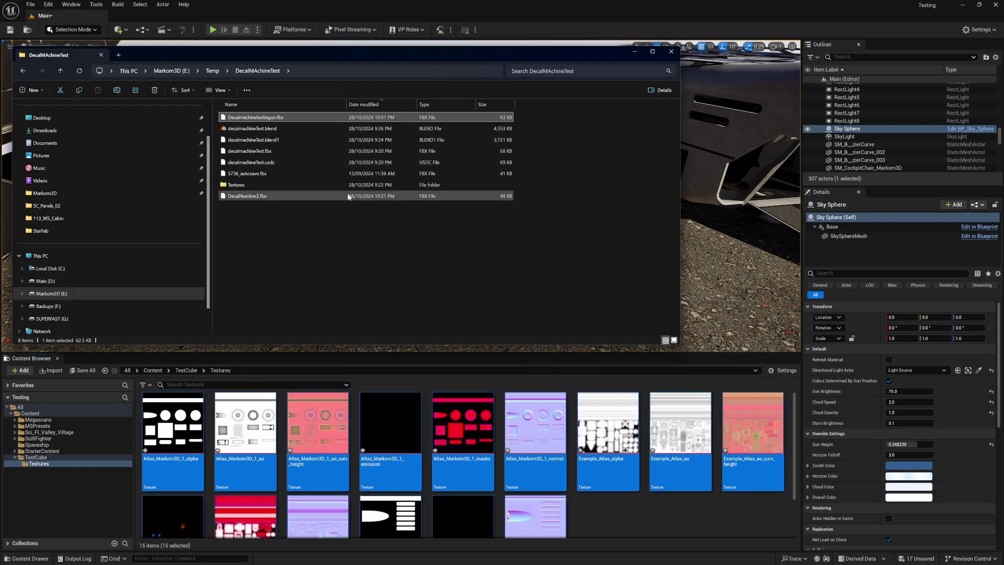
- Import DecalNumber2.fbx into the TestCube Textures folder using the existing FBX import options for all assets
{"action": "left_click_drag", "start_coordinate": [279, 199], "coordinate": [588, 515]}
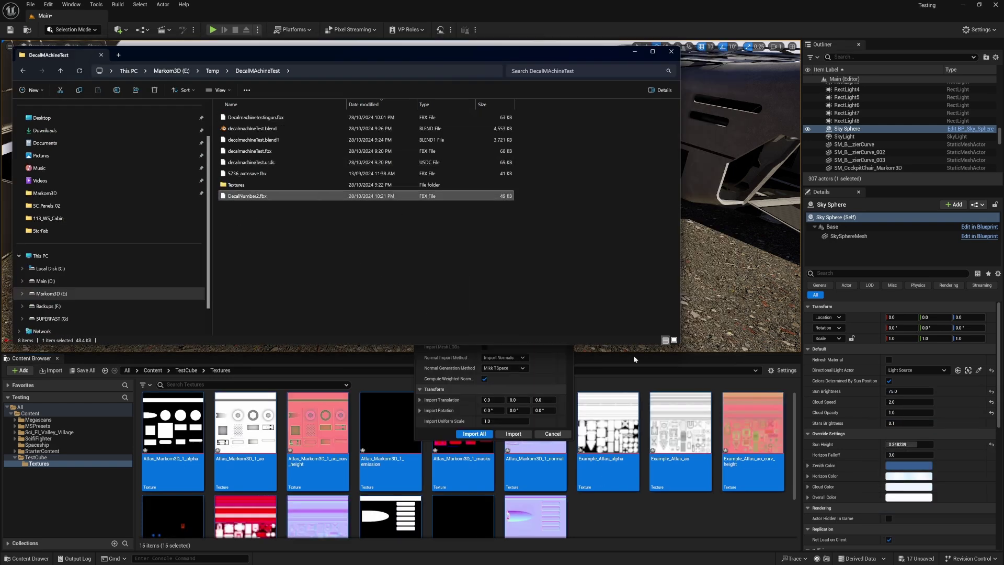
{"action": "left_click", "coordinate": [638, 52]}
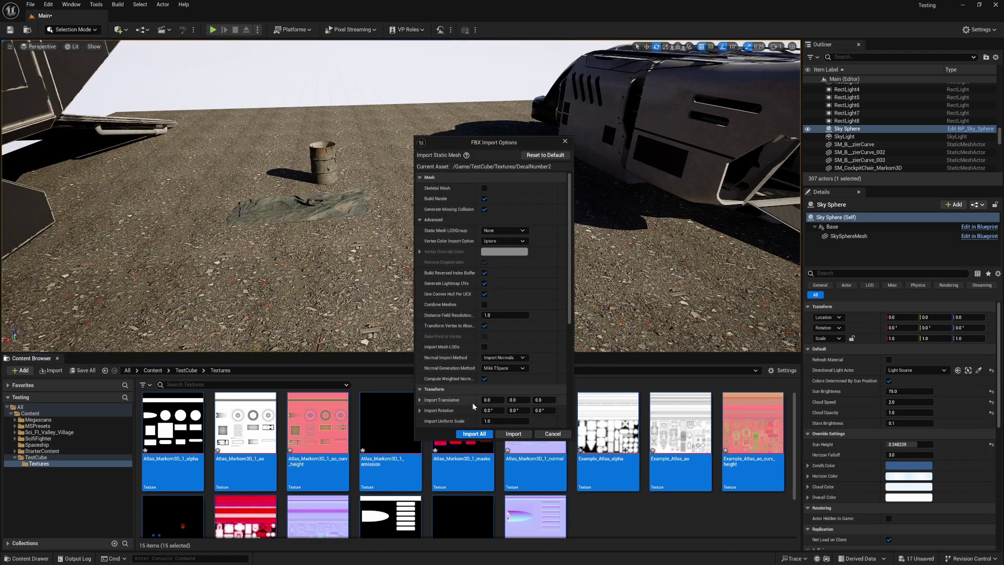
{"action": "left_click", "coordinate": [474, 433]}
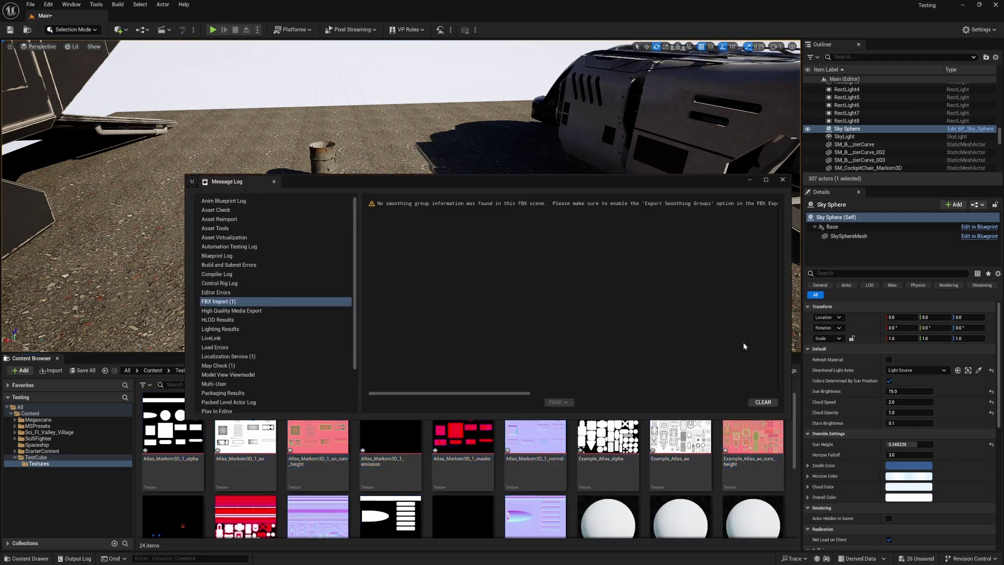
{"action": "left_click", "coordinate": [783, 180]}
- Place all six imported DecalNumber2 static meshes together in the level on the ground beside the spaceship
{"action": "scroll", "coordinate": [216, 481], "scroll_direction": "down", "scroll_amount": 5}
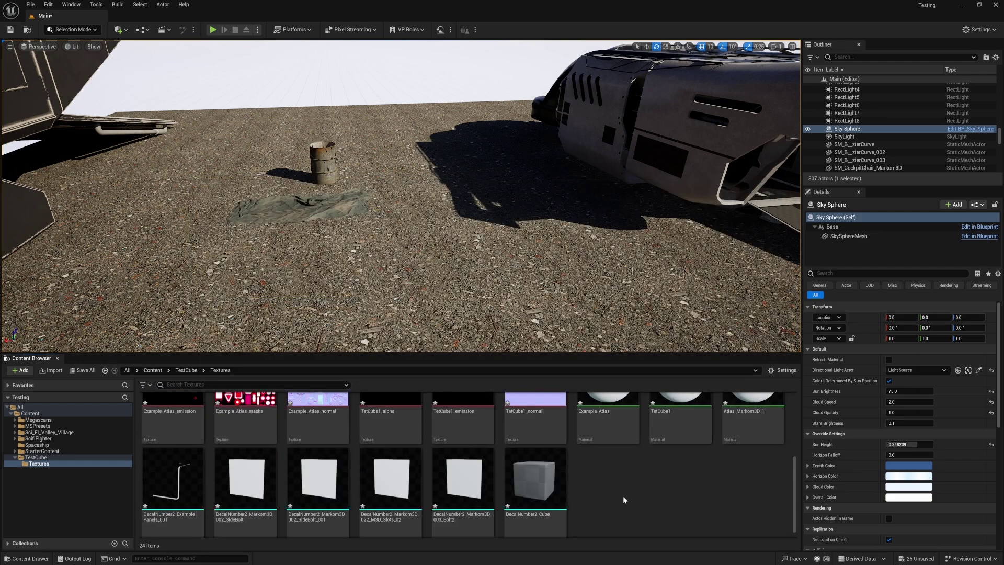
{"action": "left_click", "coordinate": [180, 481], "text": "shift"}
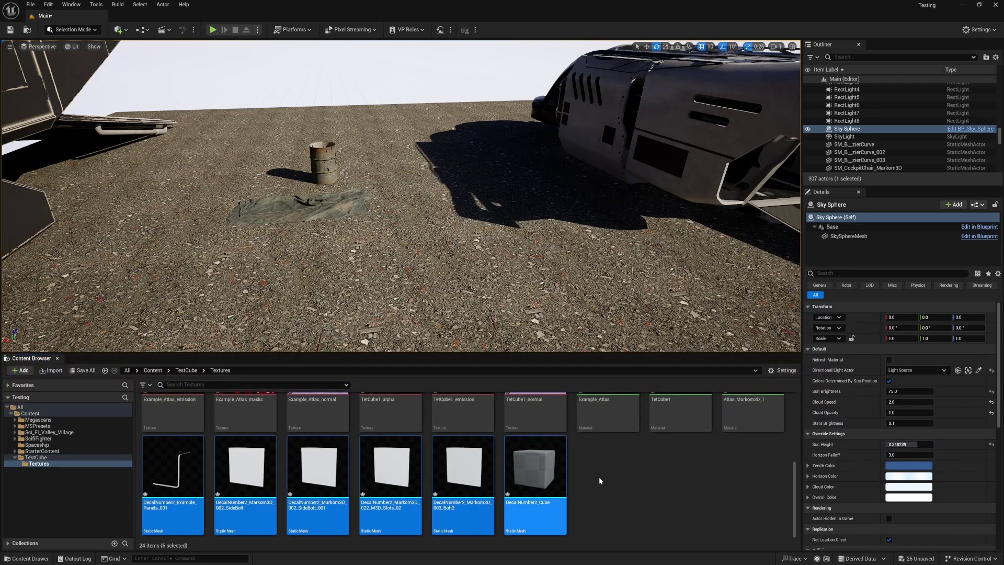
{"action": "scroll", "coordinate": [648, 487], "scroll_direction": "up", "scroll_amount": 1}
{"action": "scroll", "coordinate": [648, 483], "scroll_direction": "down", "scroll_amount": 1}
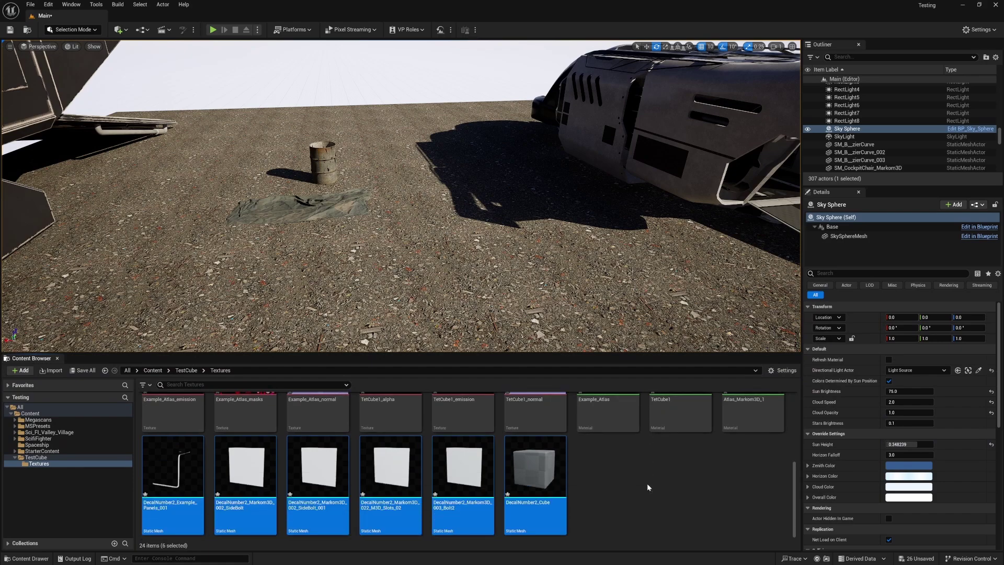
{"action": "left_click_drag", "start_coordinate": [173, 471], "coordinate": [441, 154]}
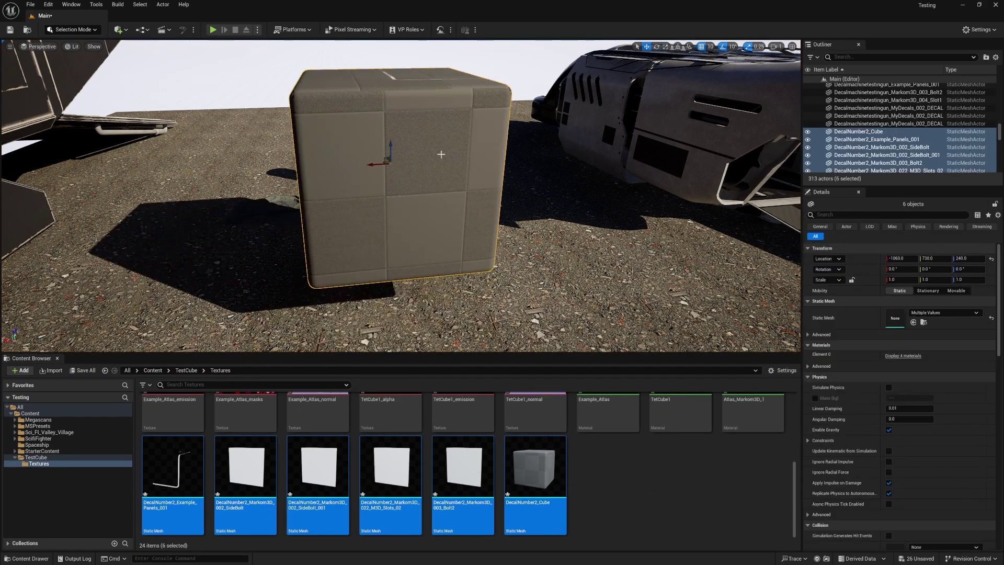
{"action": "right_click_drag", "start_coordinate": [441, 154], "coordinate": [542, 246]}
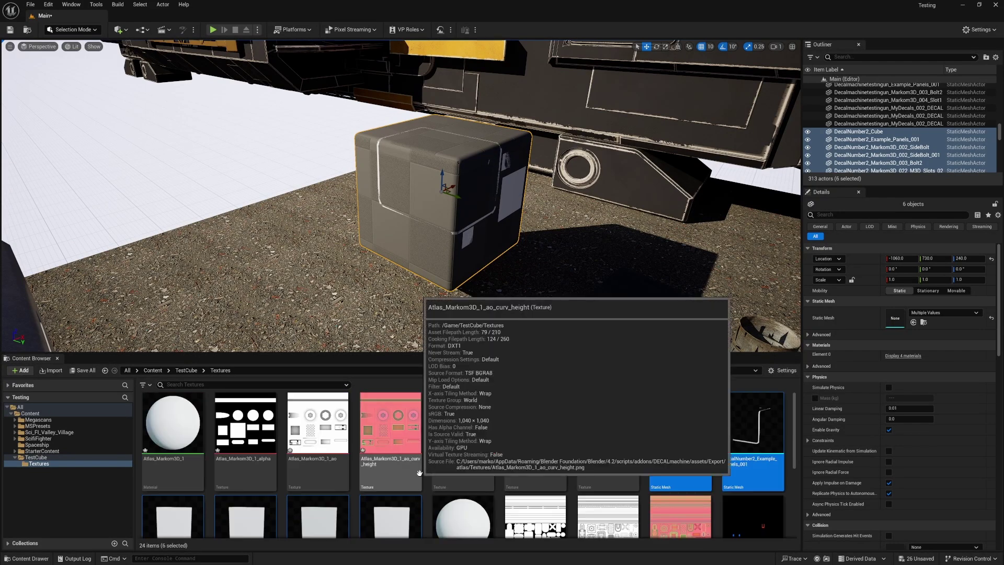
- Move the imported DecalNumber2 meshes and their materials from the Textures folder into the TestCube folder
{"action": "scroll", "coordinate": [422, 467], "scroll_direction": "down", "scroll_amount": 3}
{"action": "scroll", "coordinate": [422, 467], "scroll_direction": "up", "scroll_amount": 2}
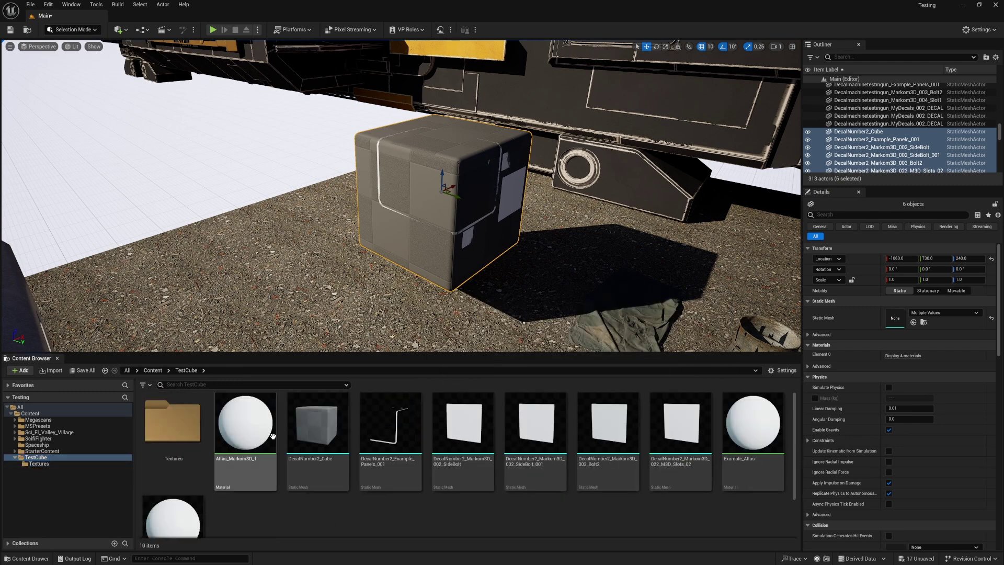
- Assign the M_Metal_Brushed_Nickel material from the StarterContent Materials folder to the cube
{"action": "key", "text": "f"}
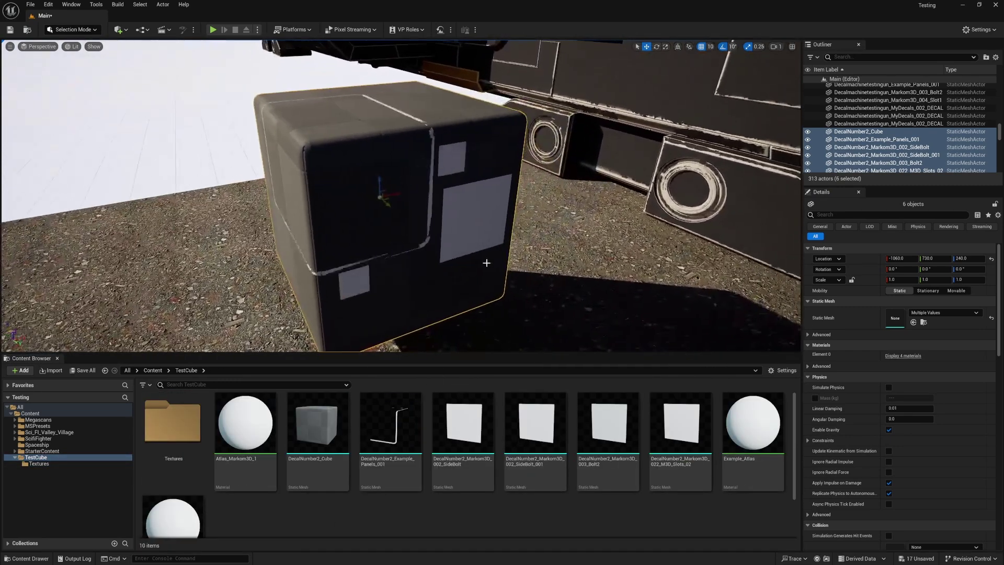
{"action": "left_click", "coordinate": [429, 293]}
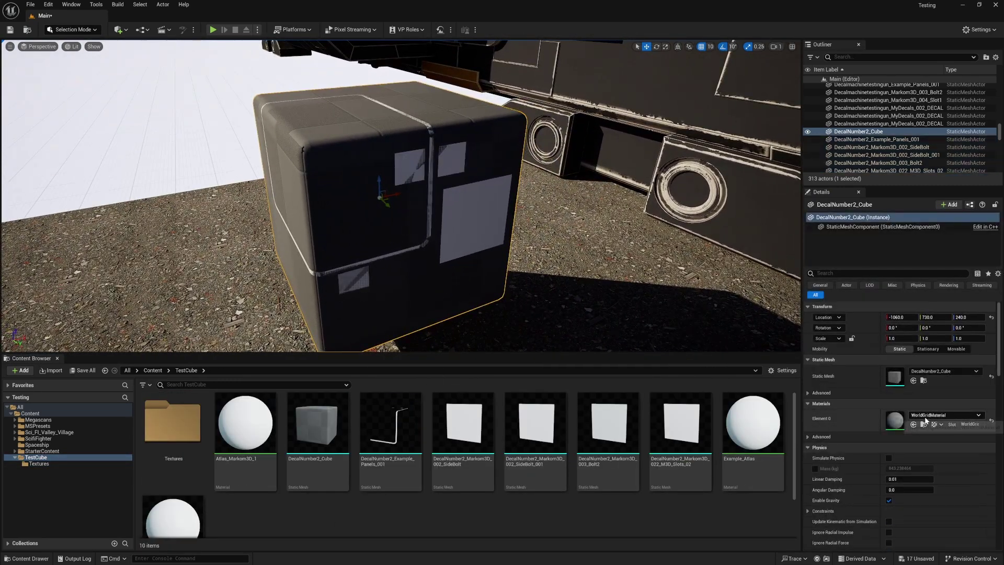
{"action": "left_click", "coordinate": [41, 451]}
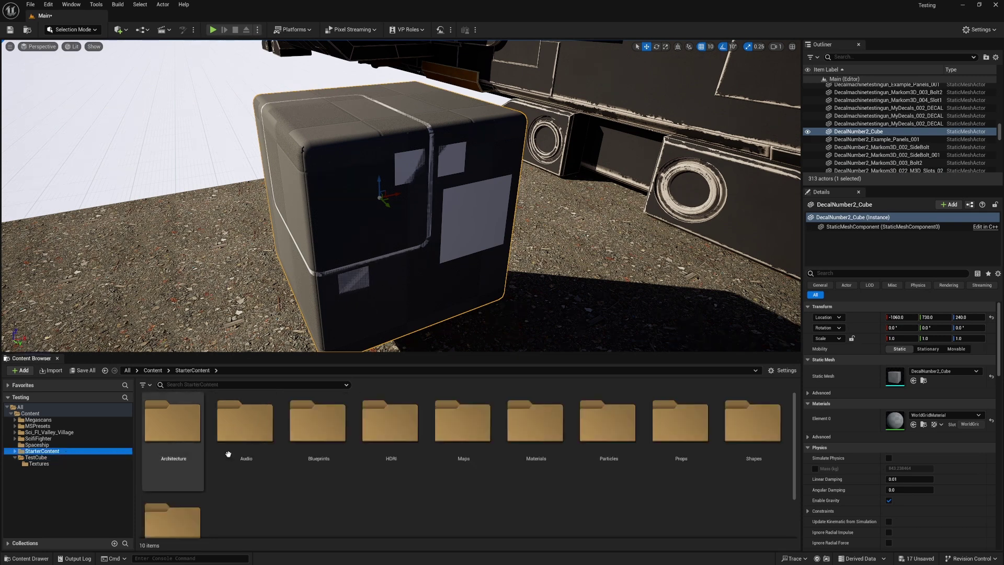
{"action": "double_click", "coordinate": [528, 435]}
{"action": "scroll", "coordinate": [523, 461], "scroll_direction": "down", "scroll_amount": 3}
{"action": "left_click_drag", "start_coordinate": [390, 426], "coordinate": [898, 424]}
- Open the Atlas_Markom3D_1 material from the TestCube folder and delete its Param texture node
{"action": "left_click", "coordinate": [36, 520]}
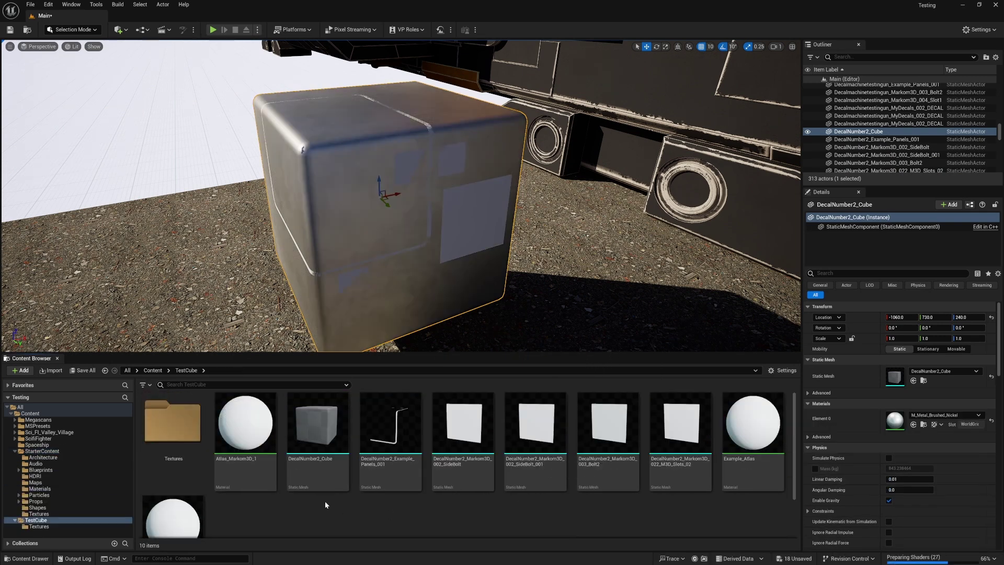
{"action": "left_click", "coordinate": [254, 425]}
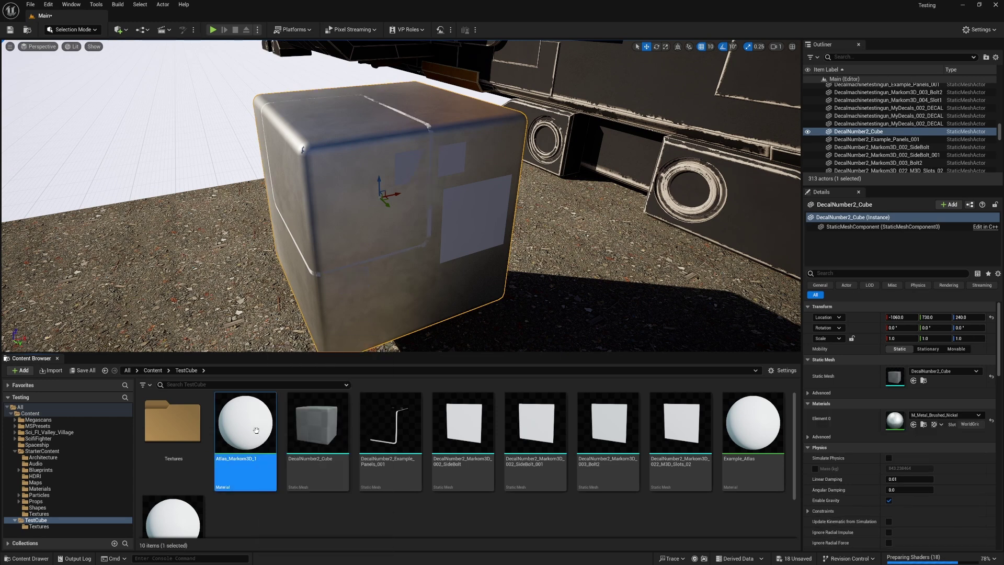
{"action": "key", "text": "Return"}
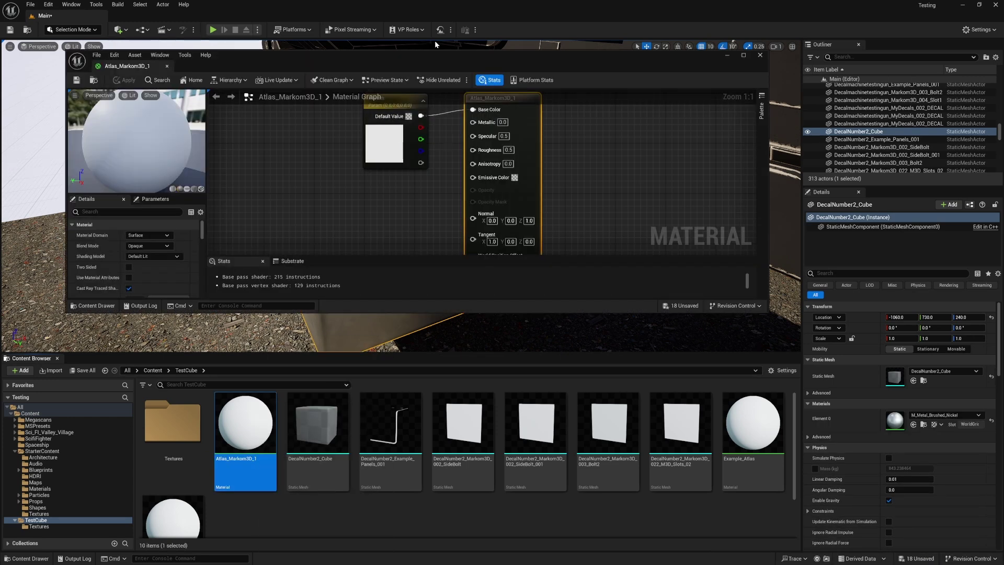
{"action": "left_click_drag", "start_coordinate": [438, 51], "coordinate": [439, 31]}
{"action": "left_click", "coordinate": [396, 195]}
{"action": "right_click_drag", "start_coordinate": [396, 195], "coordinate": [400, 226]}
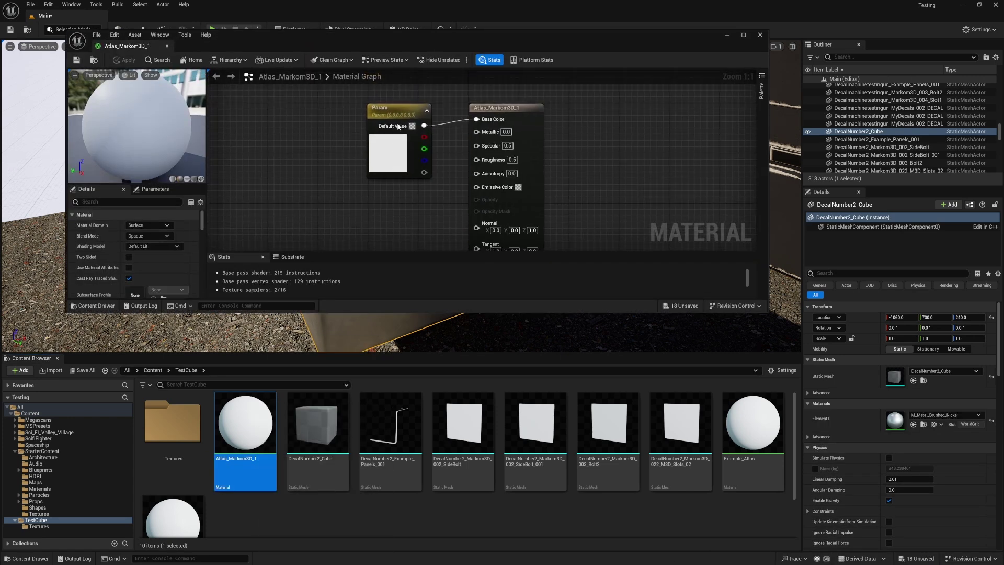
{"action": "left_click", "coordinate": [399, 122]}
{"action": "key", "text": "Delete"}
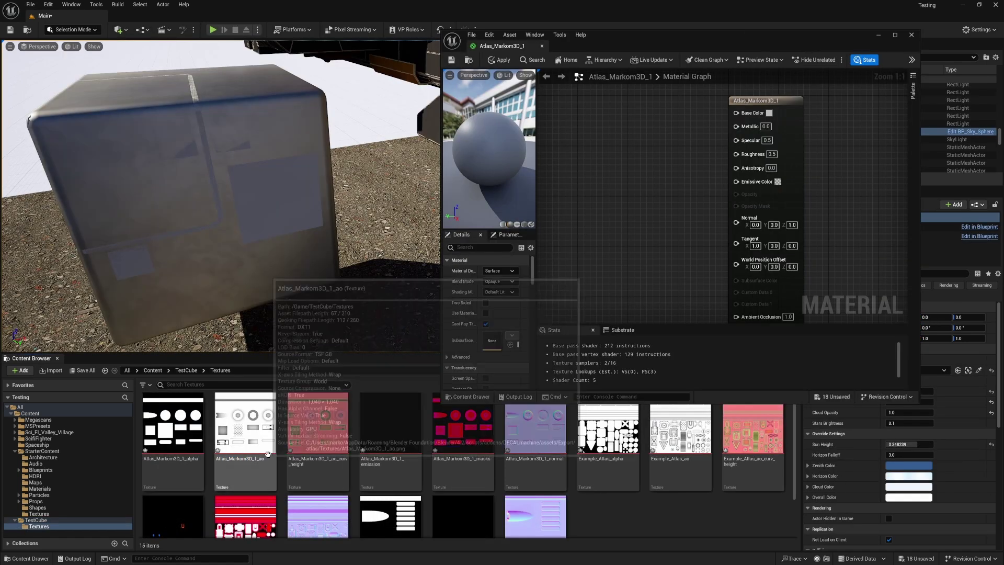
- Add the Atlas_Markom3D_1_alpha texture to the graph and set the material to Deferred Decal domain with Translucent blend mode
{"action": "left_click", "coordinate": [172, 429]}
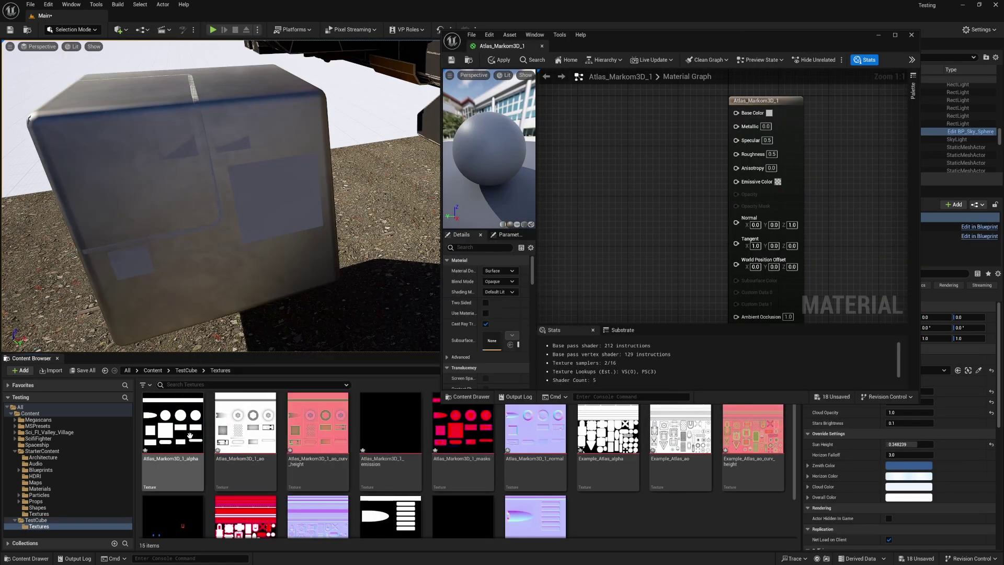
{"action": "left_click", "coordinate": [587, 179]}
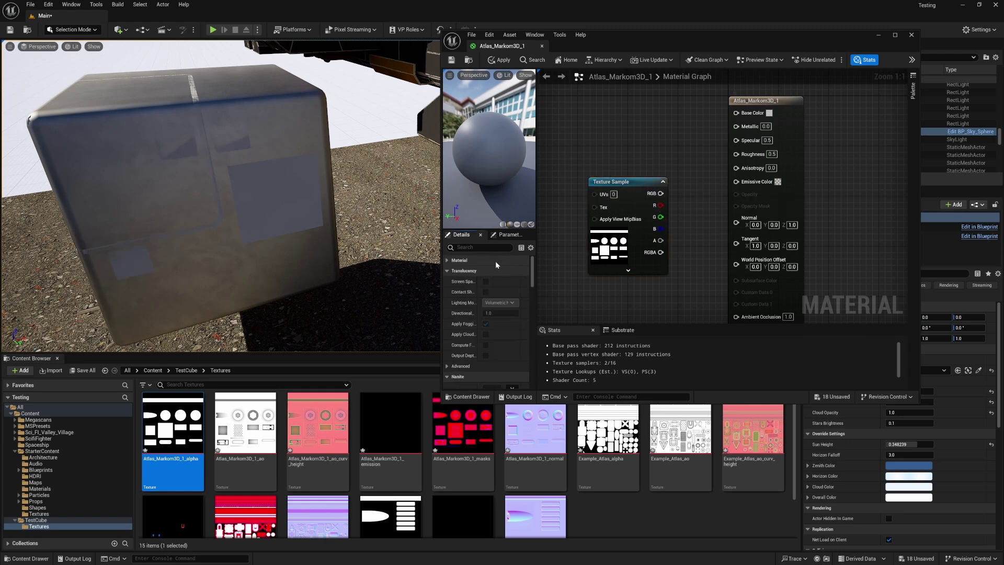
{"action": "left_click", "coordinate": [500, 270]}
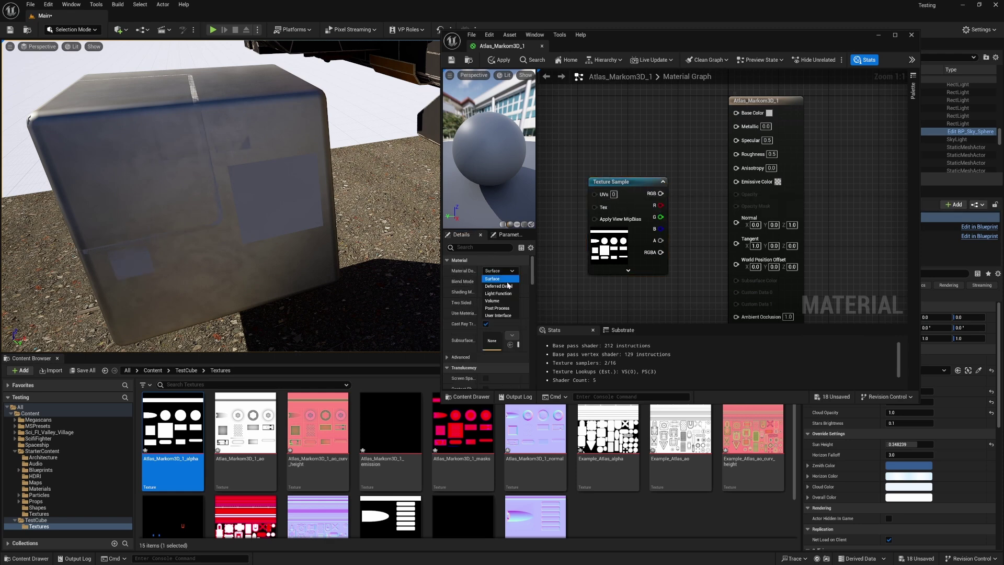
{"action": "left_click", "coordinate": [502, 287]}
{"action": "left_click", "coordinate": [505, 283]}
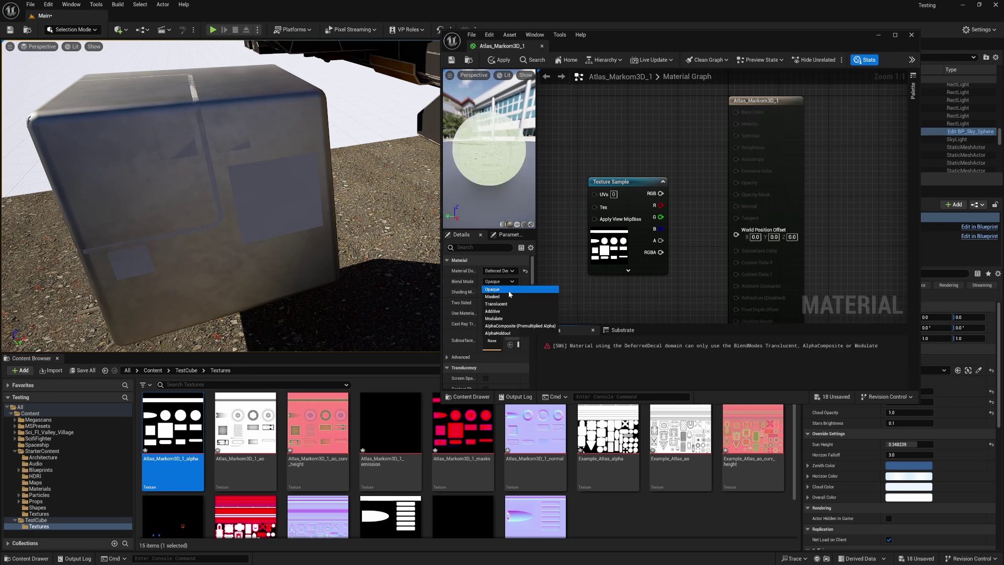
{"action": "left_click", "coordinate": [497, 303]}
- Connect the alpha texture's A output to Opacity and the Atlas_Markom3D_1_normal texture's RGB output to Normal
{"action": "left_click_drag", "start_coordinate": [663, 192], "coordinate": [606, 193]}
{"action": "left_click_drag", "start_coordinate": [600, 241], "coordinate": [736, 192]}
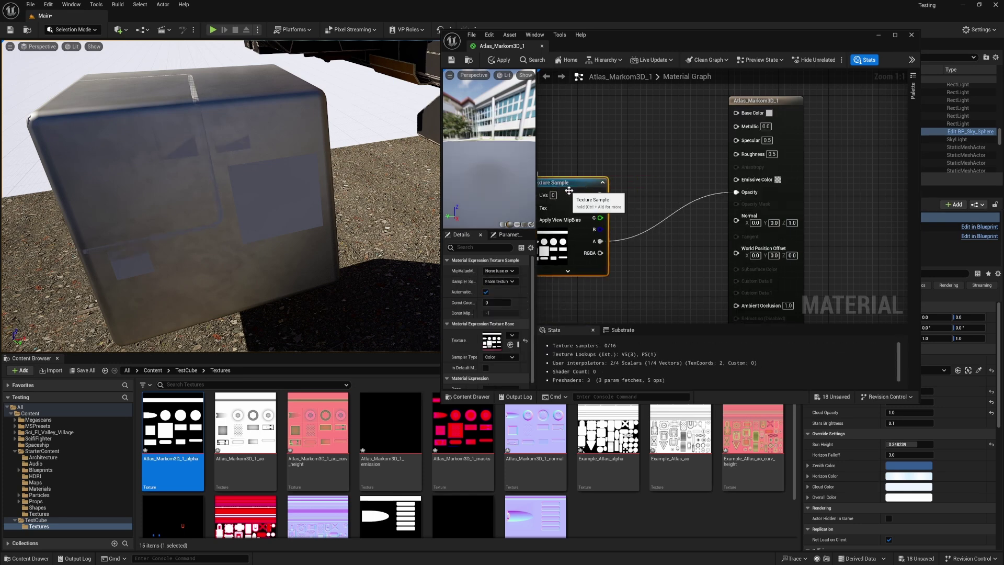
{"action": "right_click_drag", "start_coordinate": [658, 266], "coordinate": [697, 202]}
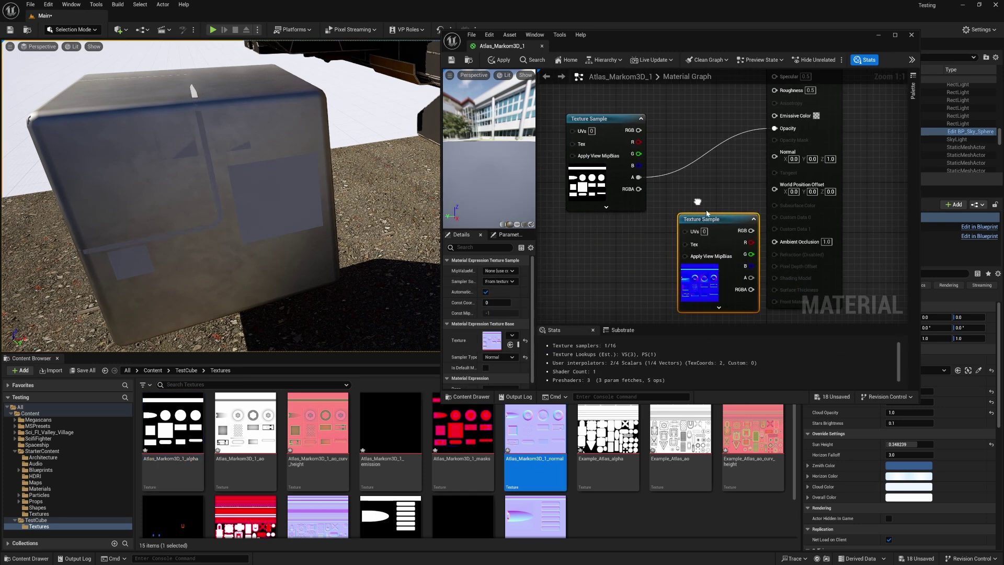
{"action": "left_click_drag", "start_coordinate": [716, 219], "coordinate": [775, 156]}
{"action": "right_click_drag", "start_coordinate": [661, 102], "coordinate": [723, 170]}
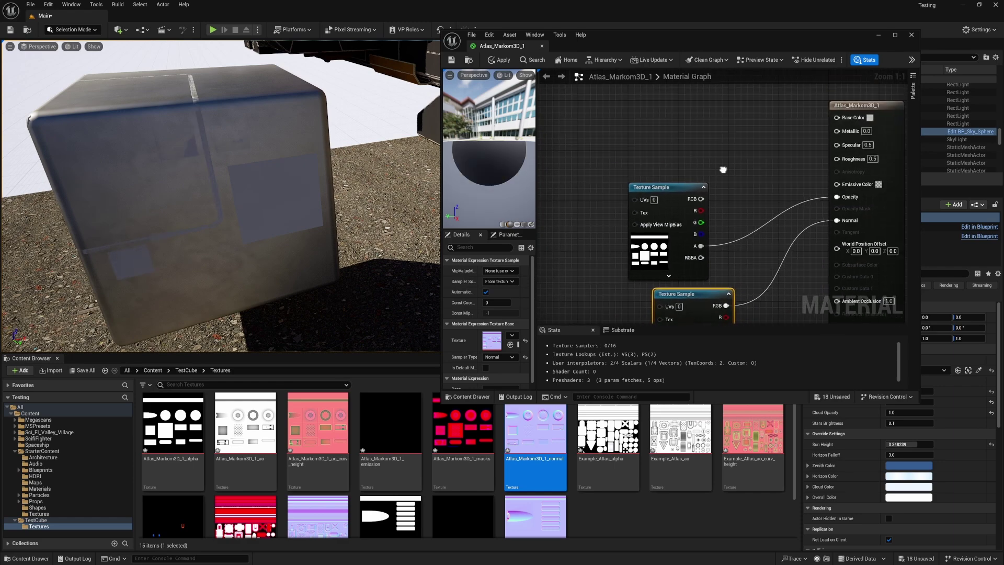
- Apply the Atlas_Markom3D_1 material changes and inspect the bolt decal on the cube
{"action": "left_click", "coordinate": [500, 60]}
{"action": "right_click_drag", "start_coordinate": [257, 201], "coordinate": [186, 220]}
{"action": "right_click_drag", "start_coordinate": [206, 184], "coordinate": [306, 194]}
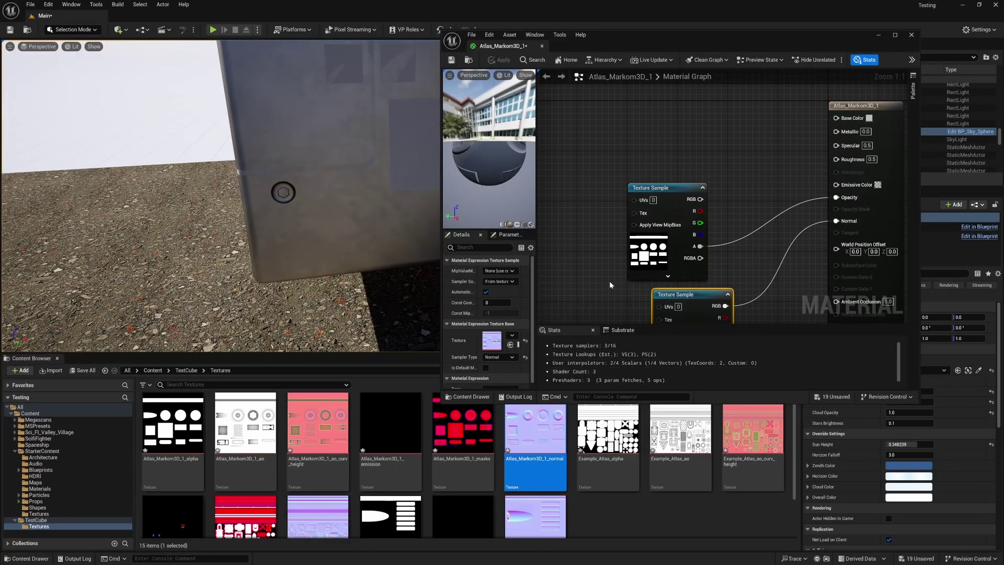
- Add the Atlas_Markom3D_1_ao texture, connect its RGB output to Ambient Occlusion, and apply the material
{"action": "right_click_drag", "start_coordinate": [777, 278], "coordinate": [684, 100]}
{"action": "left_click_drag", "start_coordinate": [246, 429], "coordinate": [551, 242]}
{"action": "left_click_drag", "start_coordinate": [629, 248], "coordinate": [743, 125]}
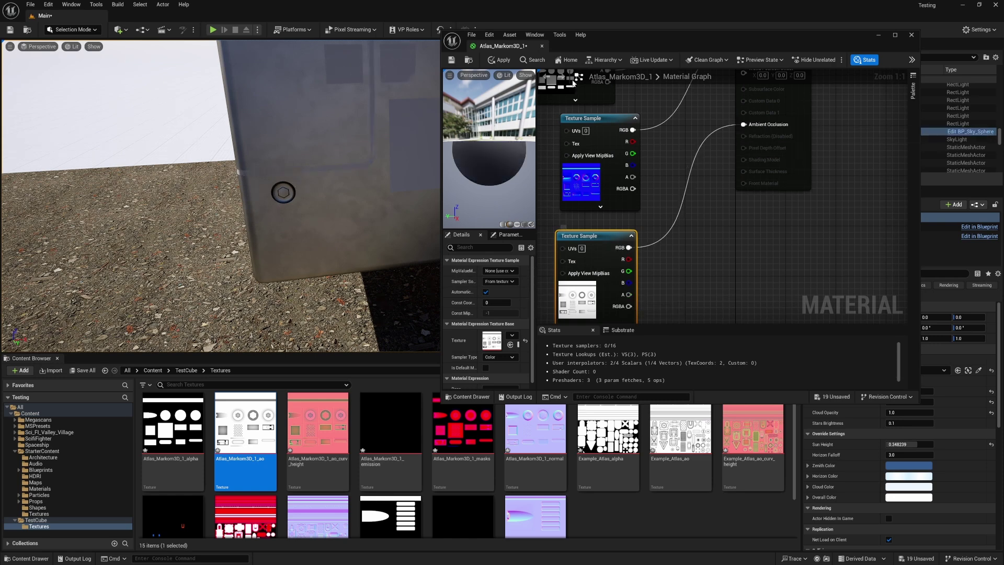
{"action": "left_click", "coordinate": [501, 62]}
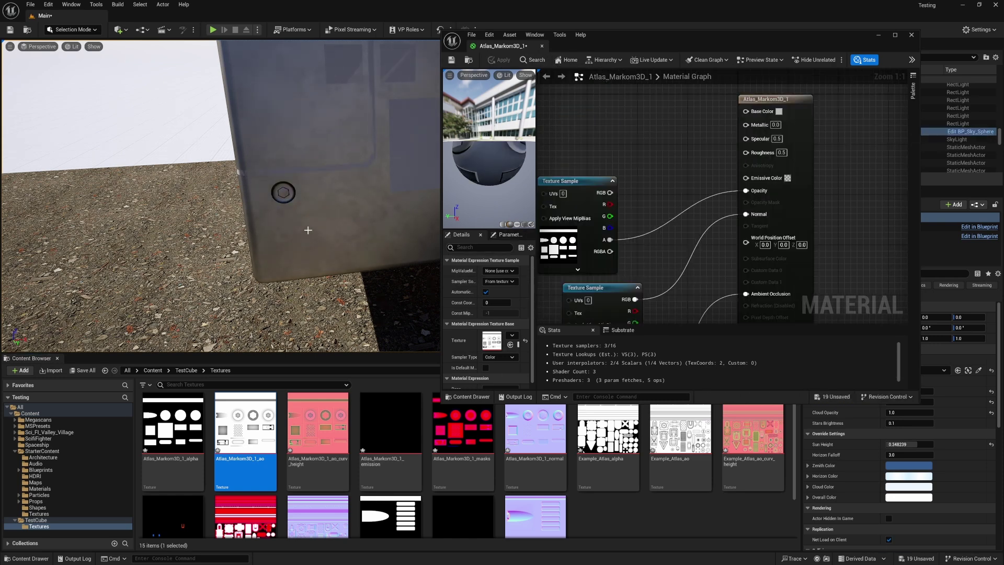
{"action": "right_click_drag", "start_coordinate": [308, 229], "coordinate": [310, 204]}
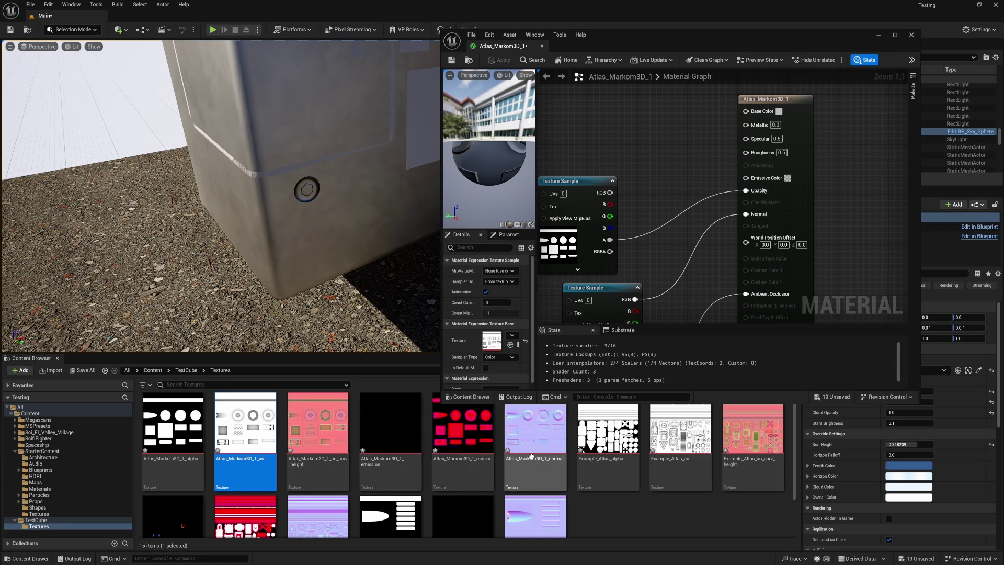
{"action": "left_click", "coordinate": [387, 142]}
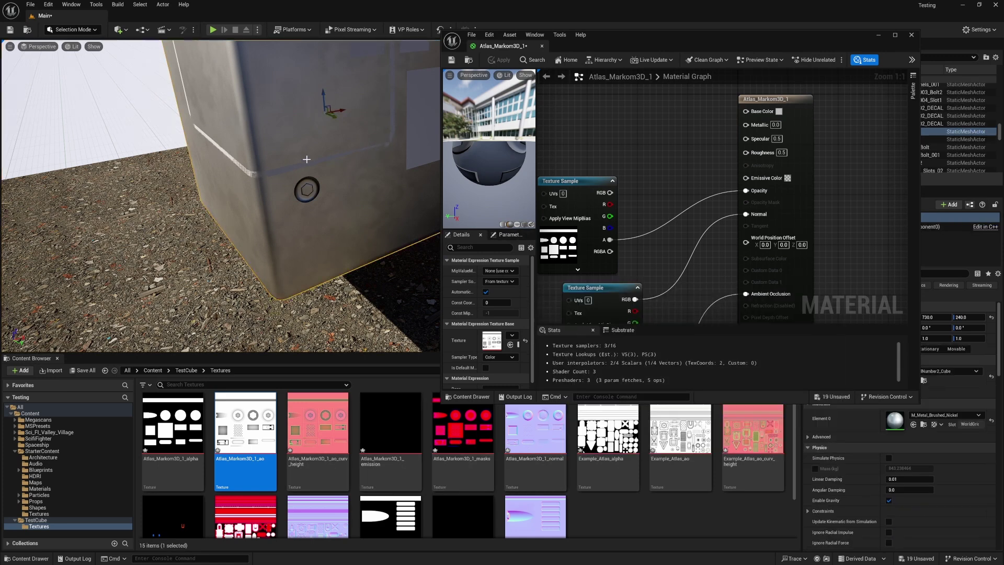
{"action": "left_click", "coordinate": [688, 527]}
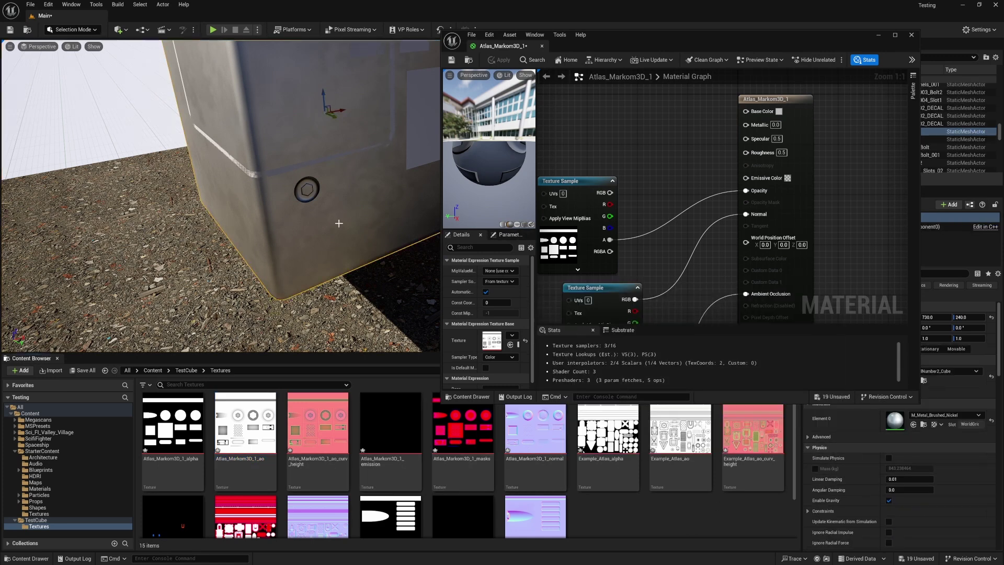
- Open the Example_Atlas material and set it to Deferred Decal domain with Translucent blend mode
{"action": "left_click", "coordinate": [36, 520]}
{"action": "left_click", "coordinate": [745, 428]}
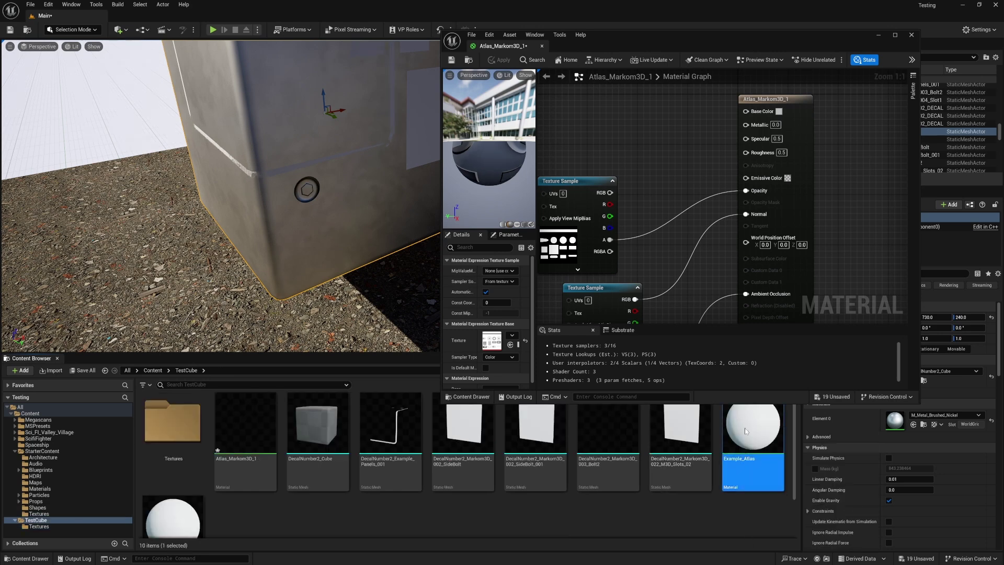
{"action": "double_click", "coordinate": [745, 428]}
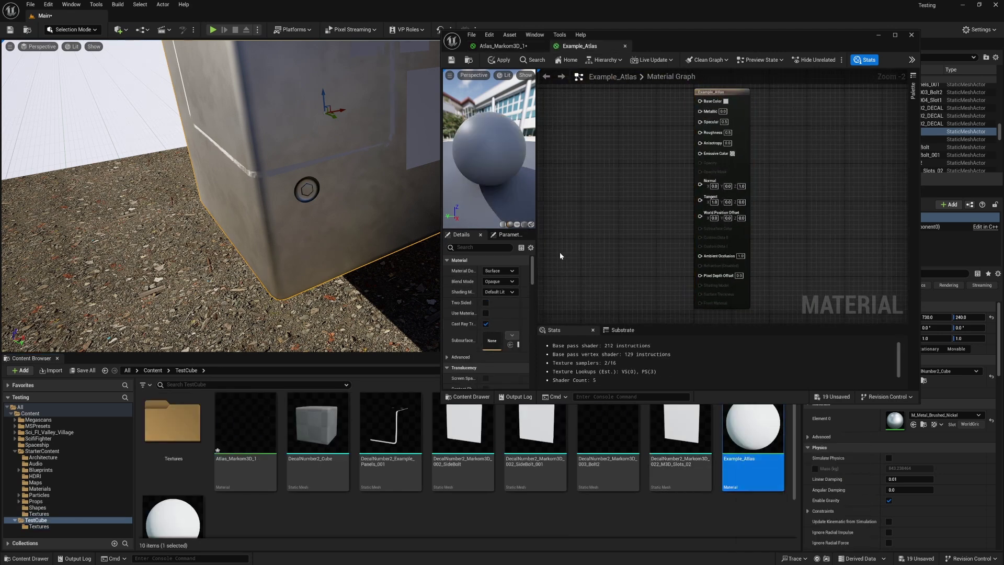
{"action": "left_click", "coordinate": [501, 270]}
{"action": "left_click", "coordinate": [502, 287]}
{"action": "left_click", "coordinate": [502, 282]}
{"action": "left_click", "coordinate": [503, 303]}
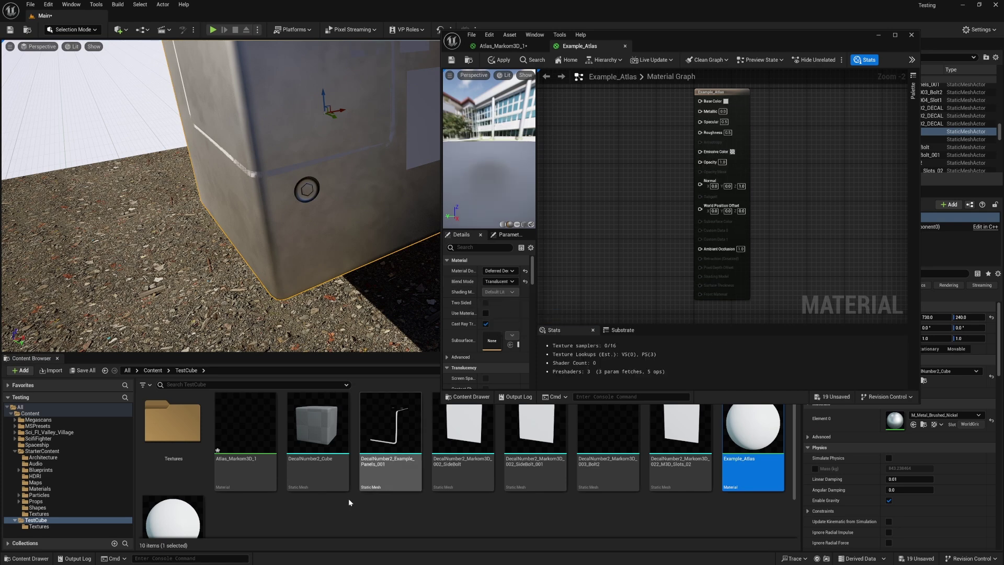
- Add the Example_Atlas_alpha texture to the graph and connect its A output to Opacity
{"action": "double_click", "coordinate": [181, 447]}
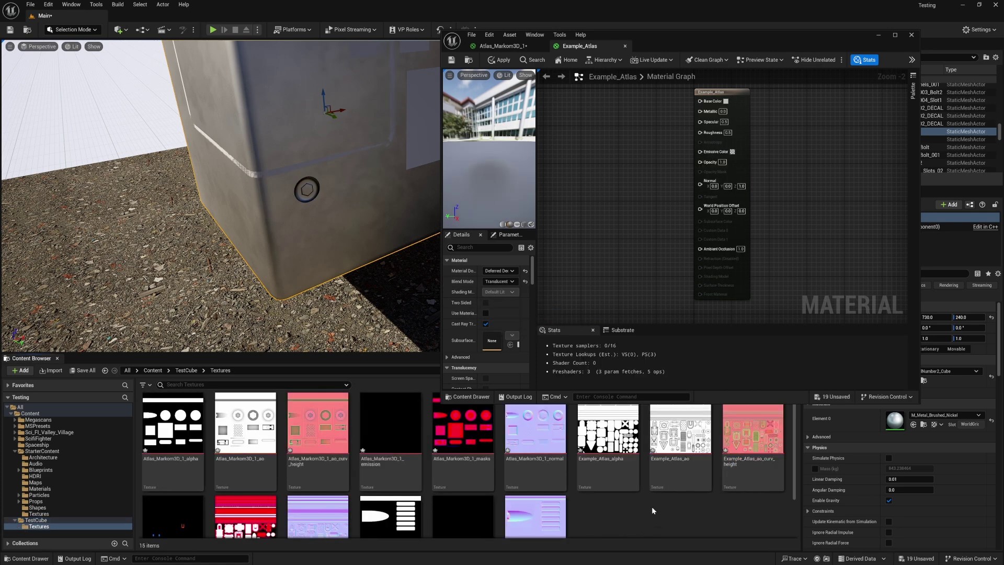
{"action": "left_click_drag", "start_coordinate": [621, 456], "coordinate": [565, 173]}
{"action": "left_click_drag", "start_coordinate": [623, 187], "coordinate": [634, 184]}
{"action": "left_click", "coordinate": [640, 164]}
{"action": "left_click_drag", "start_coordinate": [622, 221], "coordinate": [700, 162]}
{"action": "left_click_drag", "start_coordinate": [601, 178], "coordinate": [529, 159]}
- Add the Example_Atlas_ao texture to the Example_Atlas graph and connect its RGB output to Ambient Occlusion
{"action": "right_click_drag", "start_coordinate": [647, 213], "coordinate": [648, 190]}
{"action": "left_click", "coordinate": [648, 190]}
{"action": "left_click_drag", "start_coordinate": [681, 439], "coordinate": [546, 235]}
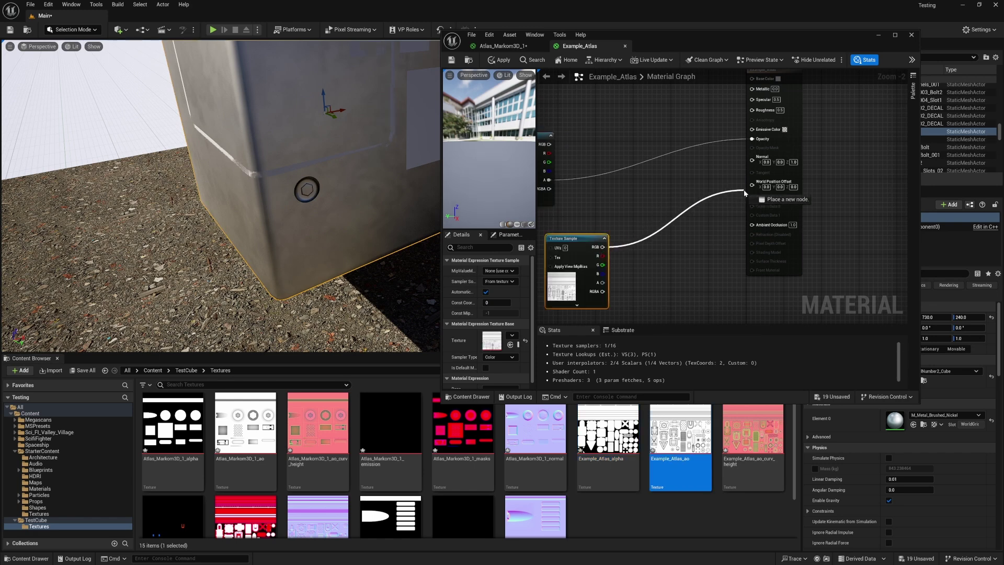
{"action": "left_click_drag", "start_coordinate": [752, 165], "coordinate": [732, 177]}
{"action": "left_click", "coordinate": [648, 238]}
{"action": "left_click_drag", "start_coordinate": [602, 247], "coordinate": [554, 240]}
- Add the Example_Atlas_normal texture, connect its RGB output to Normal, and apply the material
{"action": "right_click_drag", "start_coordinate": [610, 290], "coordinate": [597, 251]}
{"action": "scroll", "coordinate": [318, 466], "scroll_direction": "down", "scroll_amount": 2}
{"action": "left_click_drag", "start_coordinate": [318, 465], "coordinate": [603, 233]}
{"action": "right_click_drag", "start_coordinate": [689, 236], "coordinate": [644, 283]}
{"action": "left_click_drag", "start_coordinate": [615, 295], "coordinate": [713, 165]}
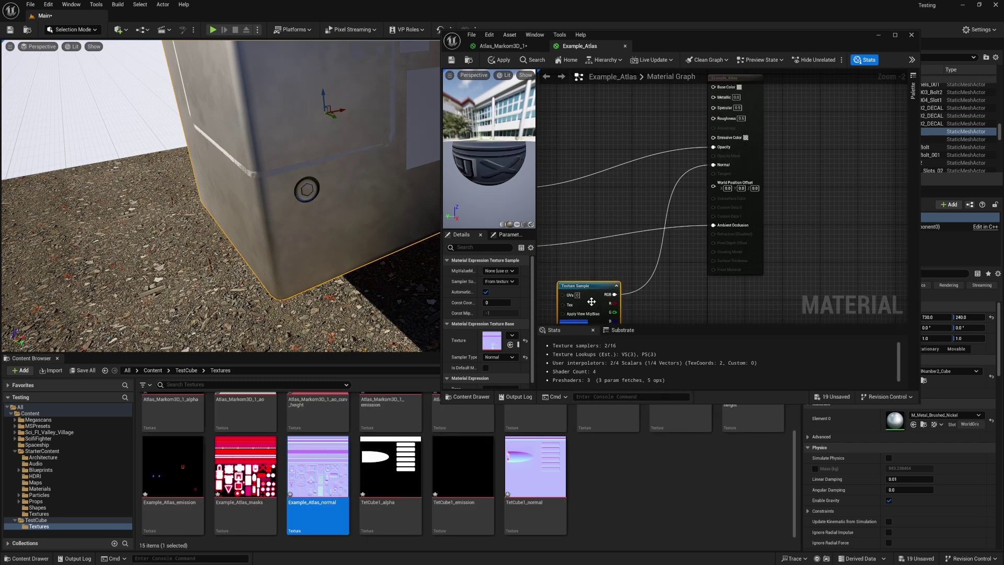
{"action": "left_click", "coordinate": [499, 60]}
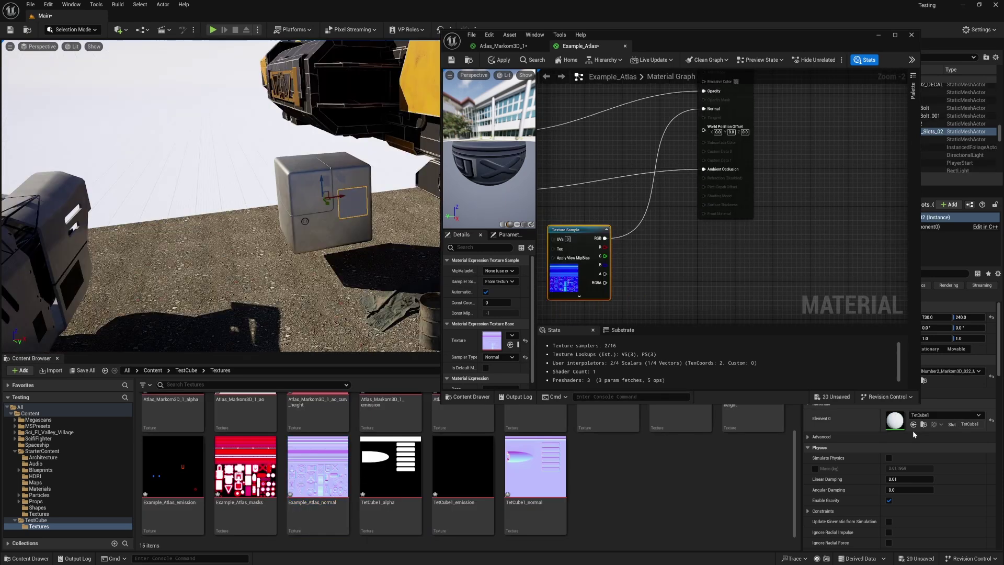
- In the slot decal's TetCube1 material, replace the base color parameter node with the TetCube1_normal texture, its RGB output connected to Normal
{"action": "double_click", "coordinate": [904, 426]}
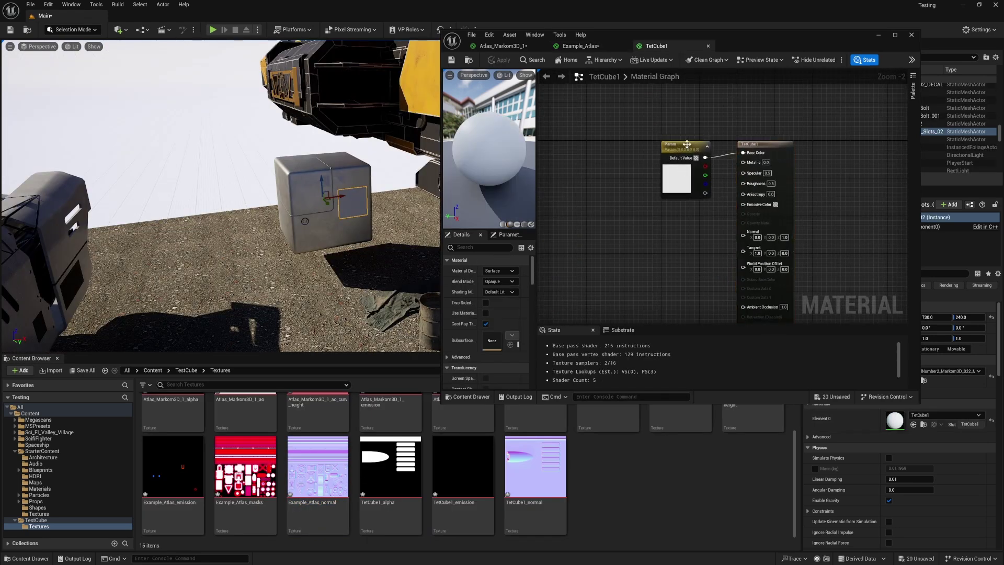
{"action": "key", "text": "Delete"}
{"action": "left_click_drag", "start_coordinate": [545, 465], "coordinate": [582, 252]}
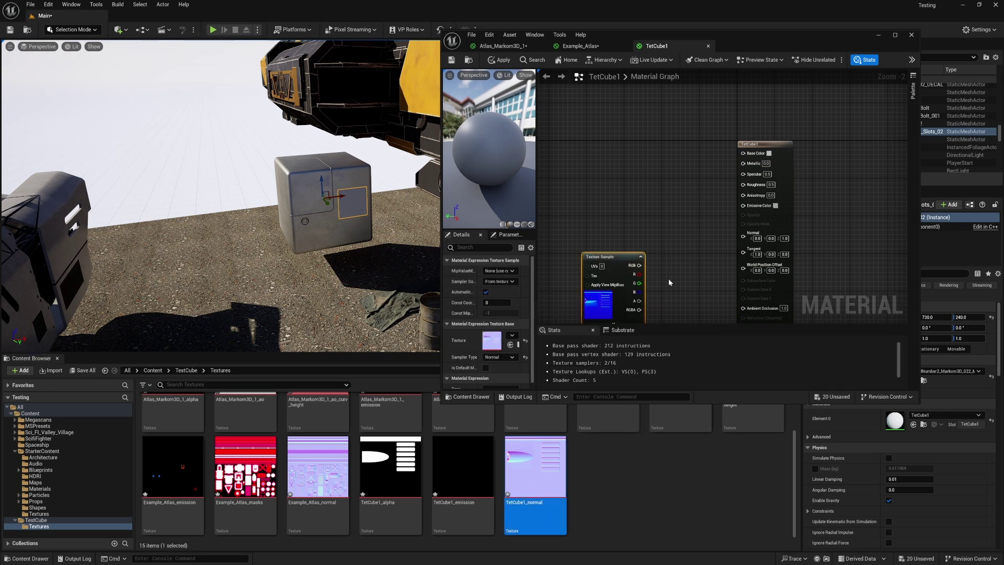
{"action": "right_click_drag", "start_coordinate": [669, 280], "coordinate": [670, 221]}
{"action": "left_click_drag", "start_coordinate": [640, 207], "coordinate": [661, 207]}
{"action": "left_click_drag", "start_coordinate": [724, 206], "coordinate": [745, 174]}
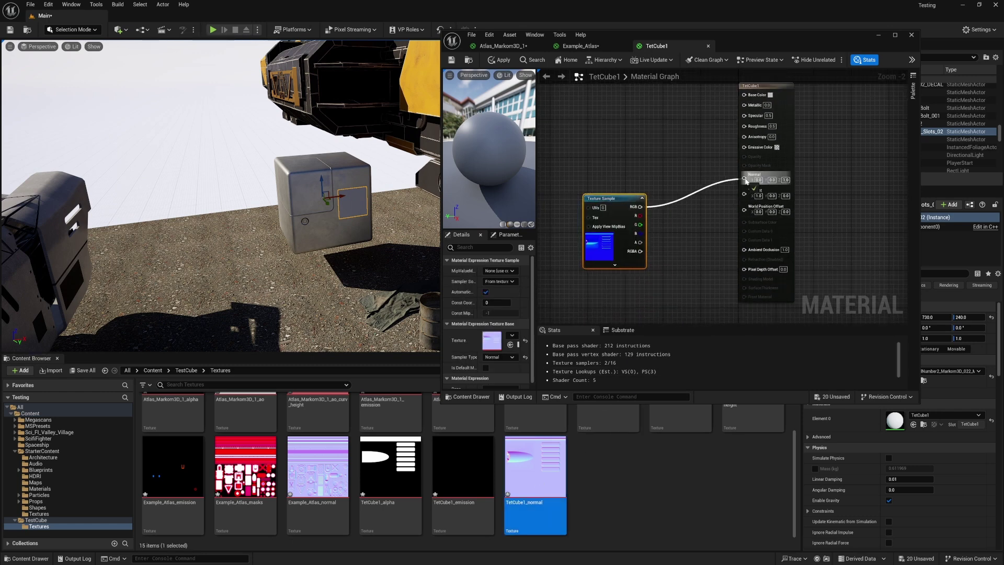
{"action": "left_click_drag", "start_coordinate": [601, 199], "coordinate": [592, 213]}
- Add the TetCube1_alpha texture and set the TetCube1 material to Deferred Decal domain with Translucent blend mode
{"action": "left_click_drag", "start_coordinate": [390, 466], "coordinate": [704, 166]}
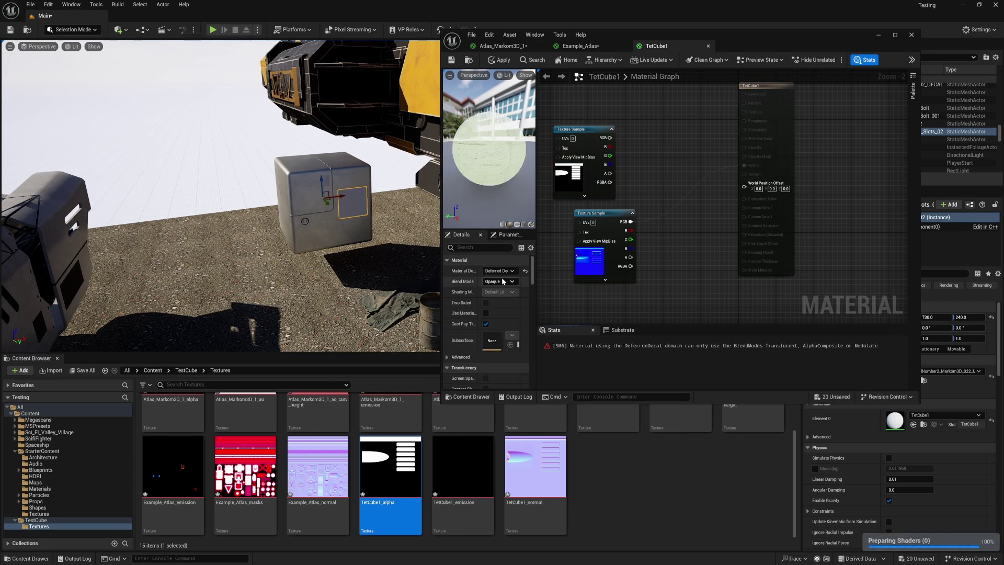
{"action": "left_click", "coordinate": [499, 282]}
{"action": "left_click", "coordinate": [500, 304]}
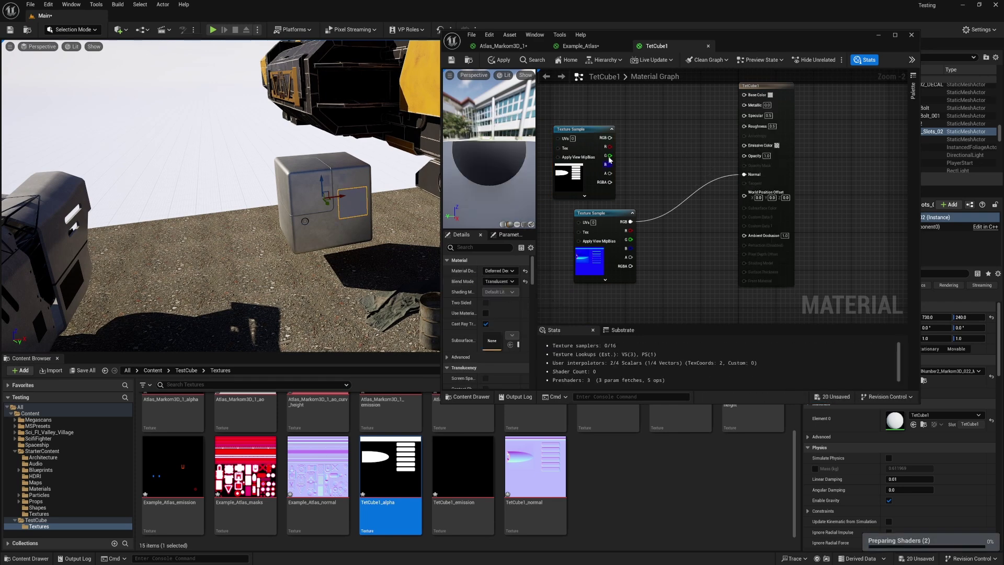
- Connect the alpha texture's A output to Opacity, apply the material, and view the deselected decals on the cube
{"action": "left_click_drag", "start_coordinate": [610, 173], "coordinate": [749, 158]}
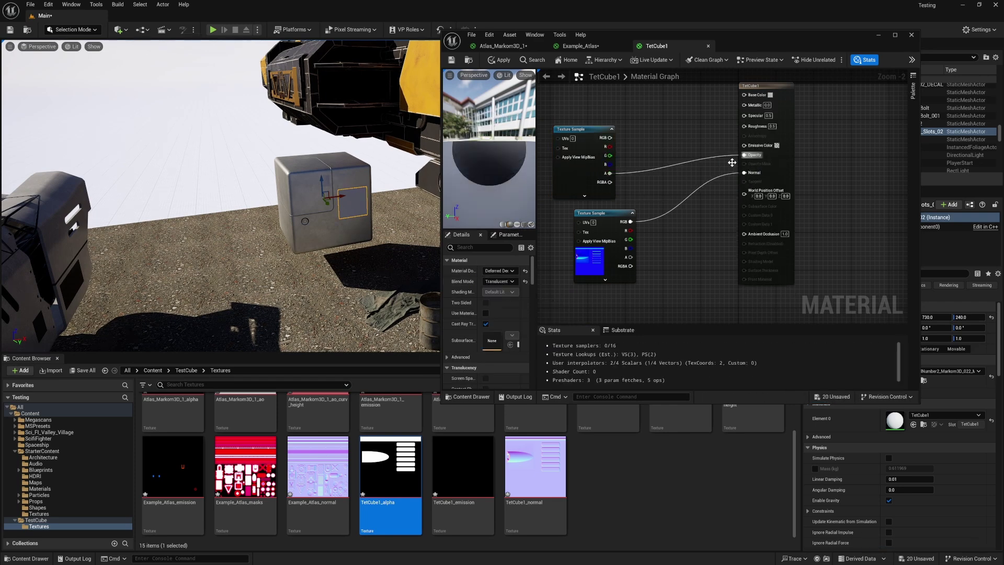
{"action": "left_click", "coordinate": [209, 115]}
{"action": "key", "text": "w"}
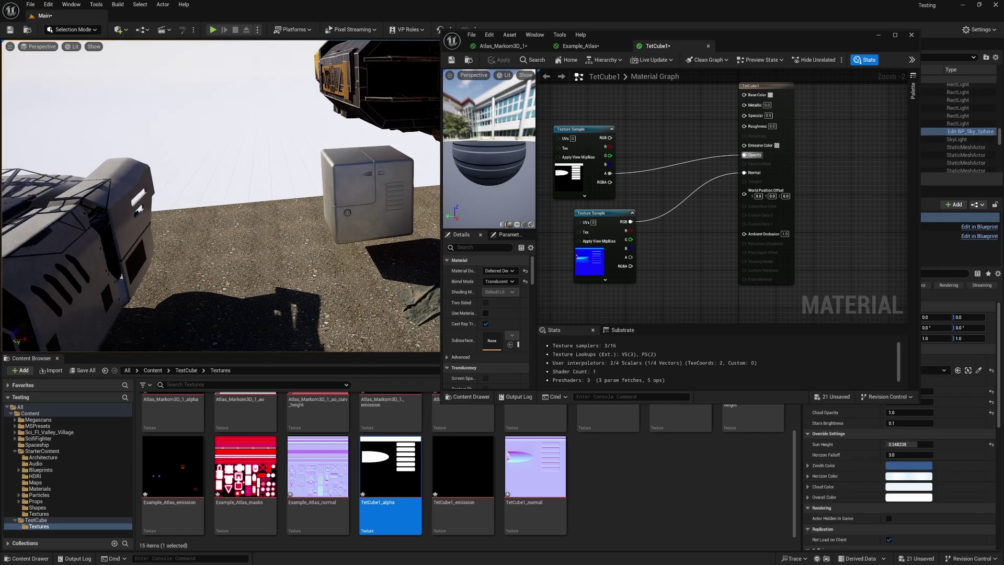